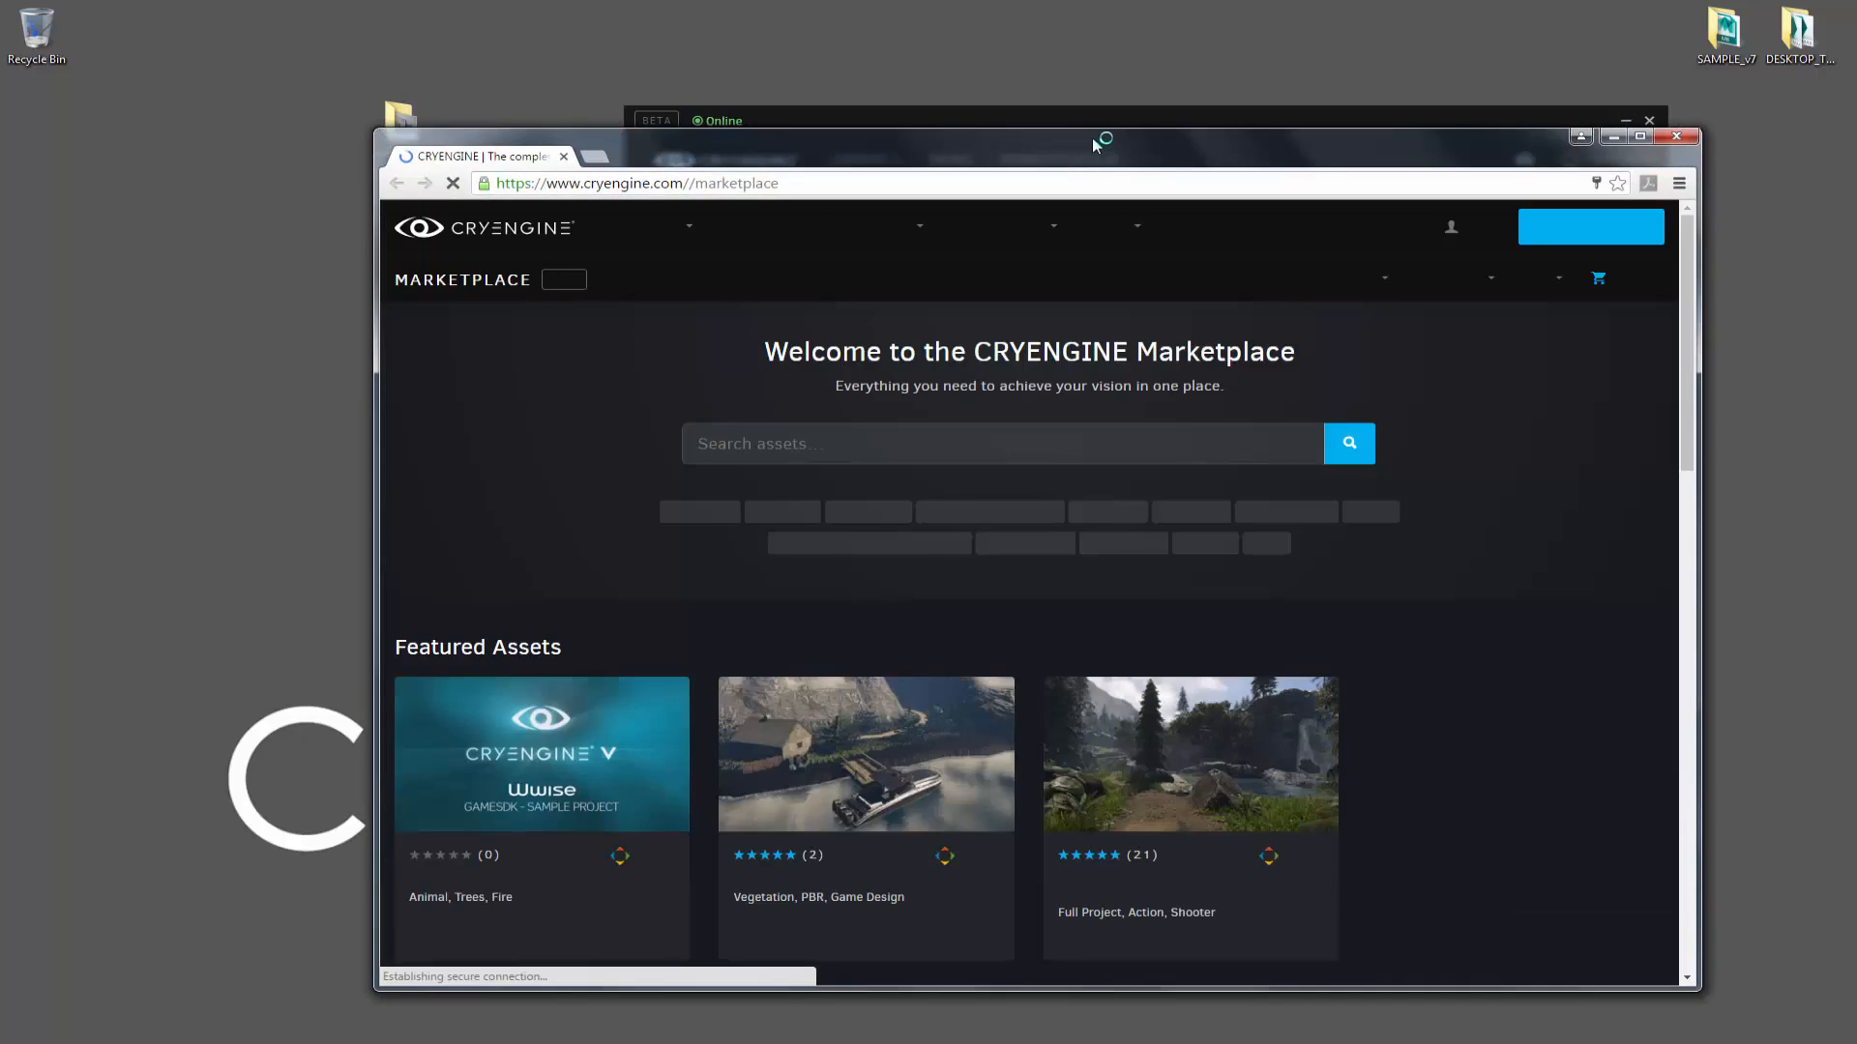
# Browse the full list of all assets on the CRYENGINE Marketplace website.
pyautogui.doubleClick(1096, 143)
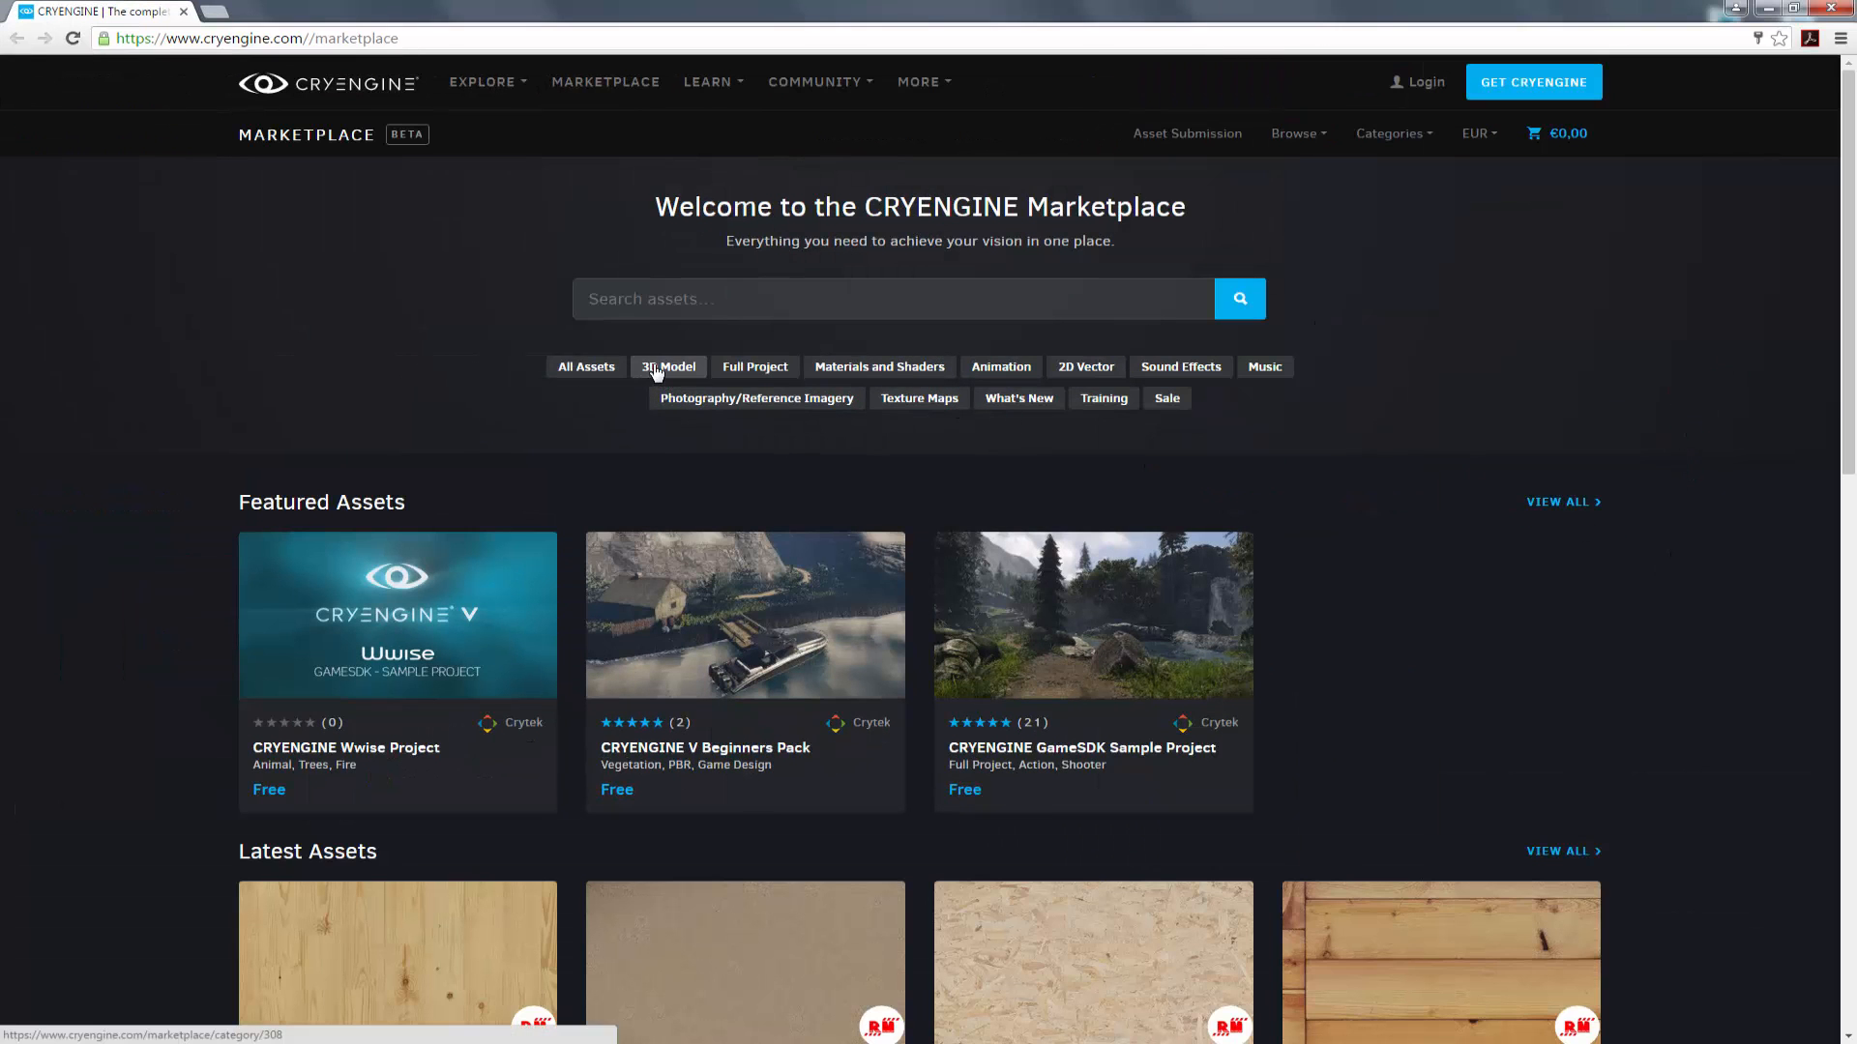
pyautogui.click(587, 371)
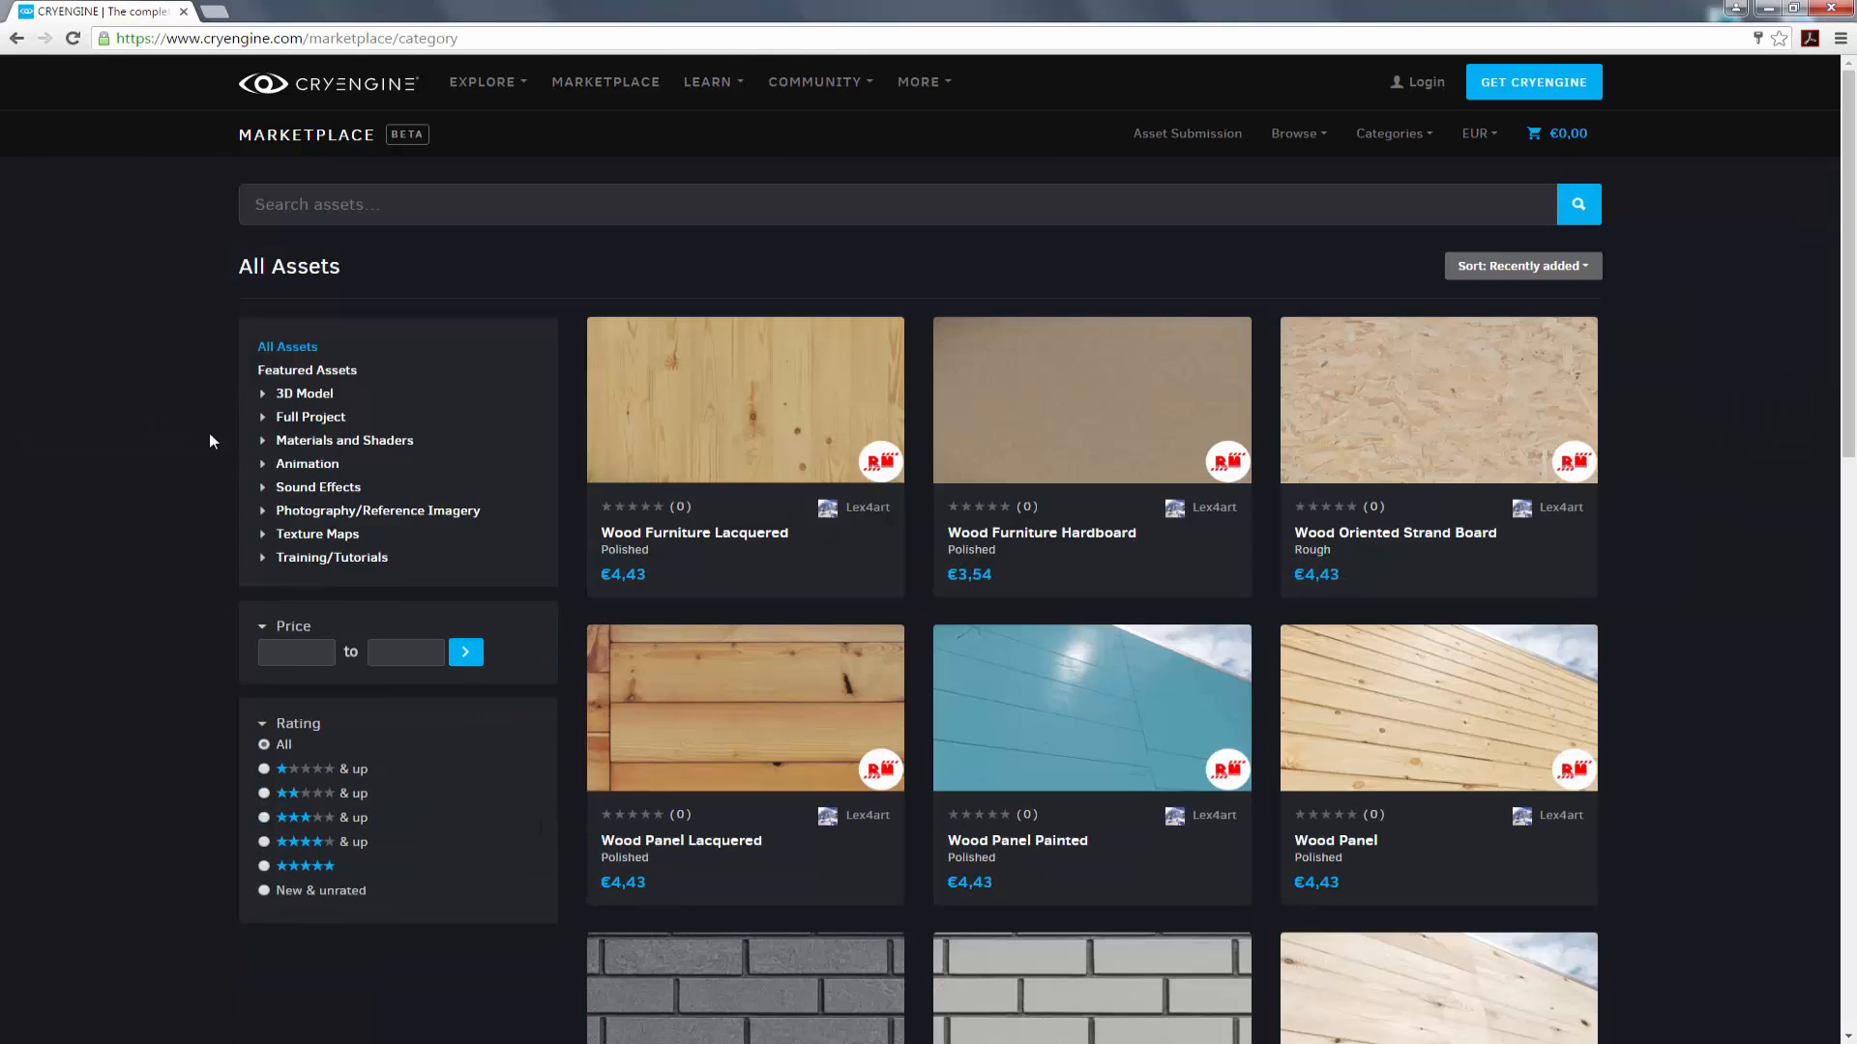
pyautogui.scroll(-5, 112, 446)
pyautogui.scroll(-2, 113, 447)
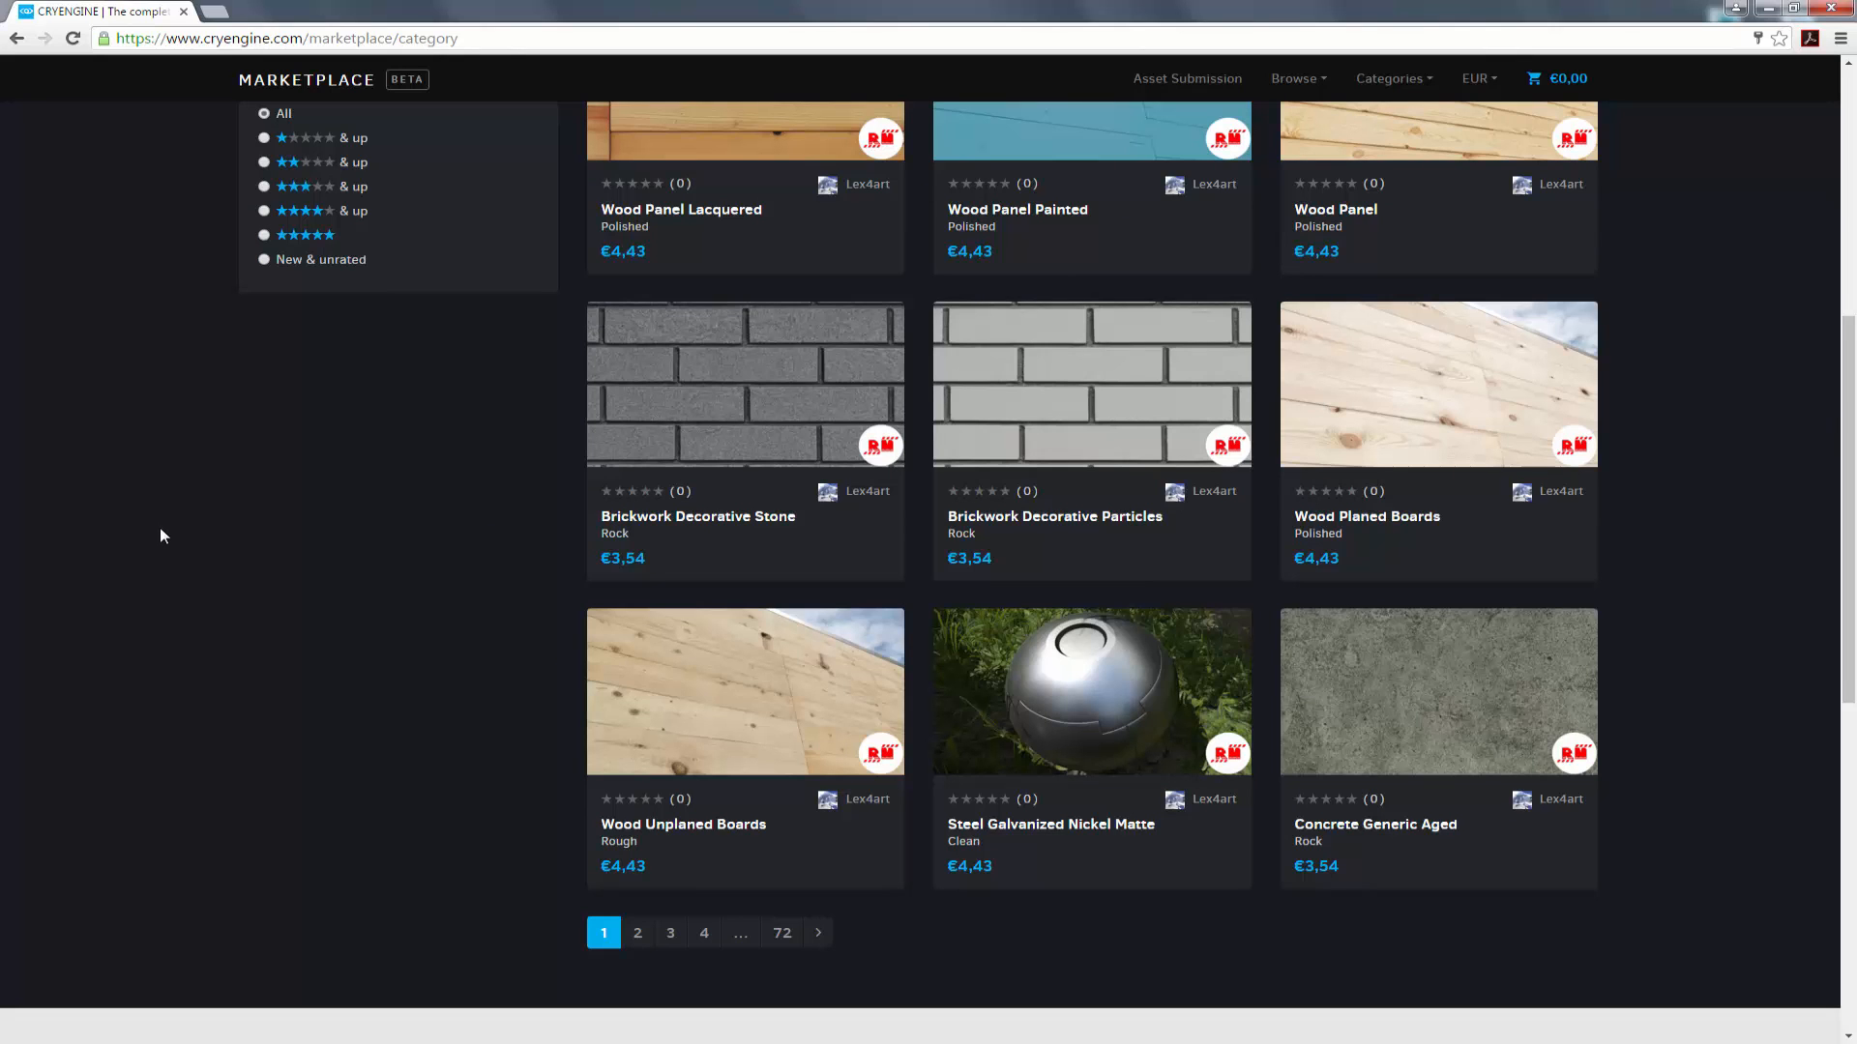
pyautogui.scroll(7, 159, 530)
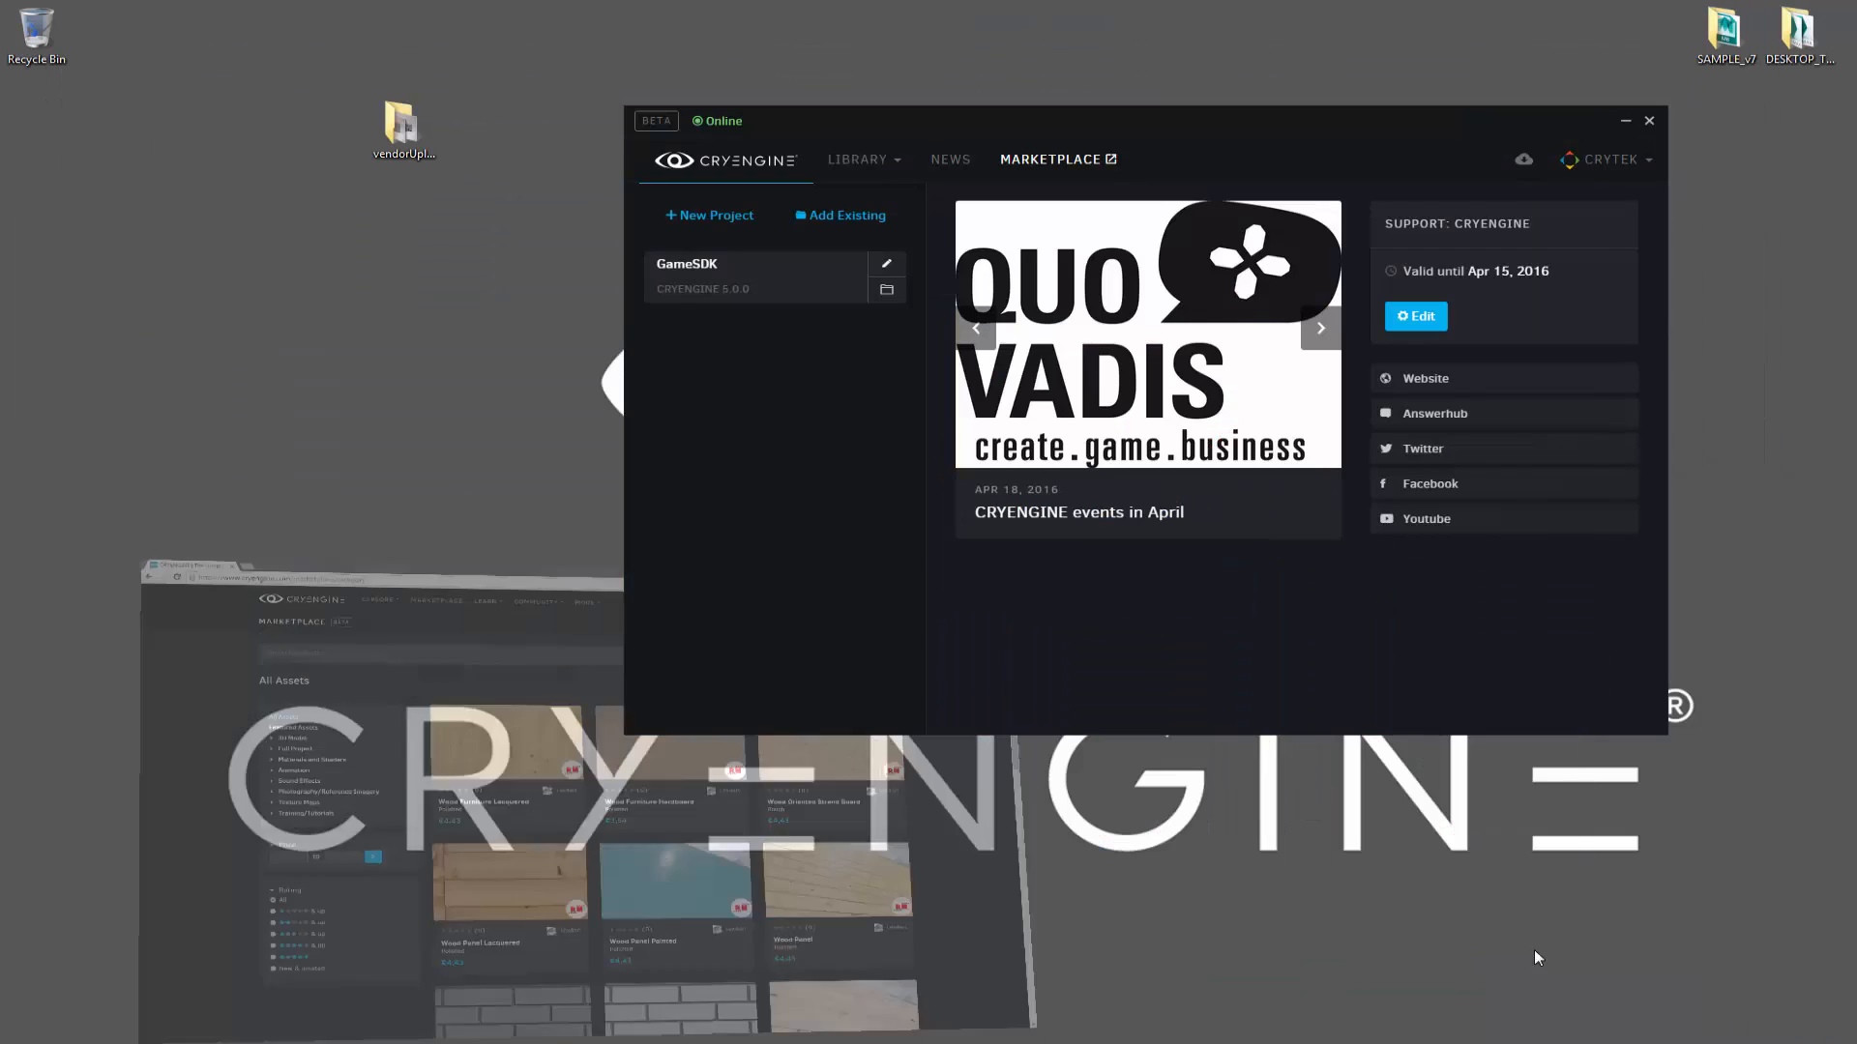
# Switch to the CRYENGINE launcher and start a new asset submission from the library.
pyautogui.moveTo(1370, 120); pyautogui.dragTo(1130, 236)
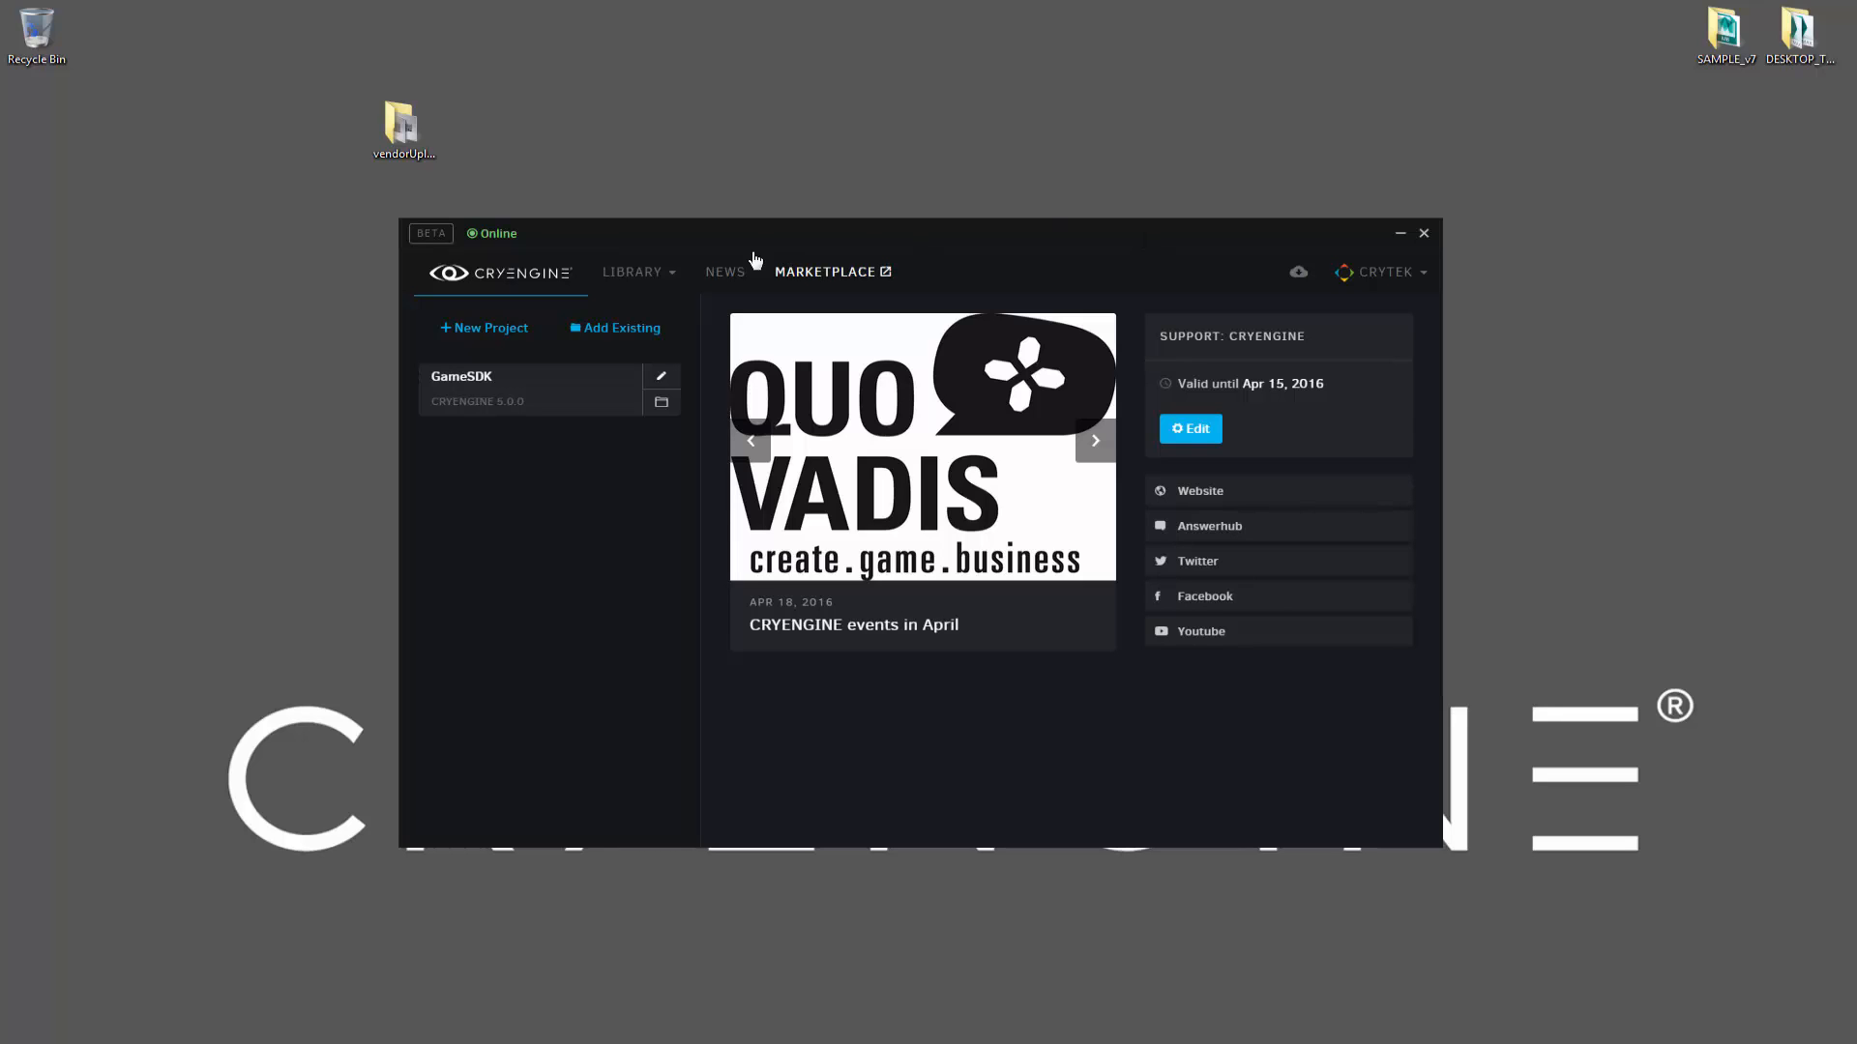
pyautogui.click(666, 277)
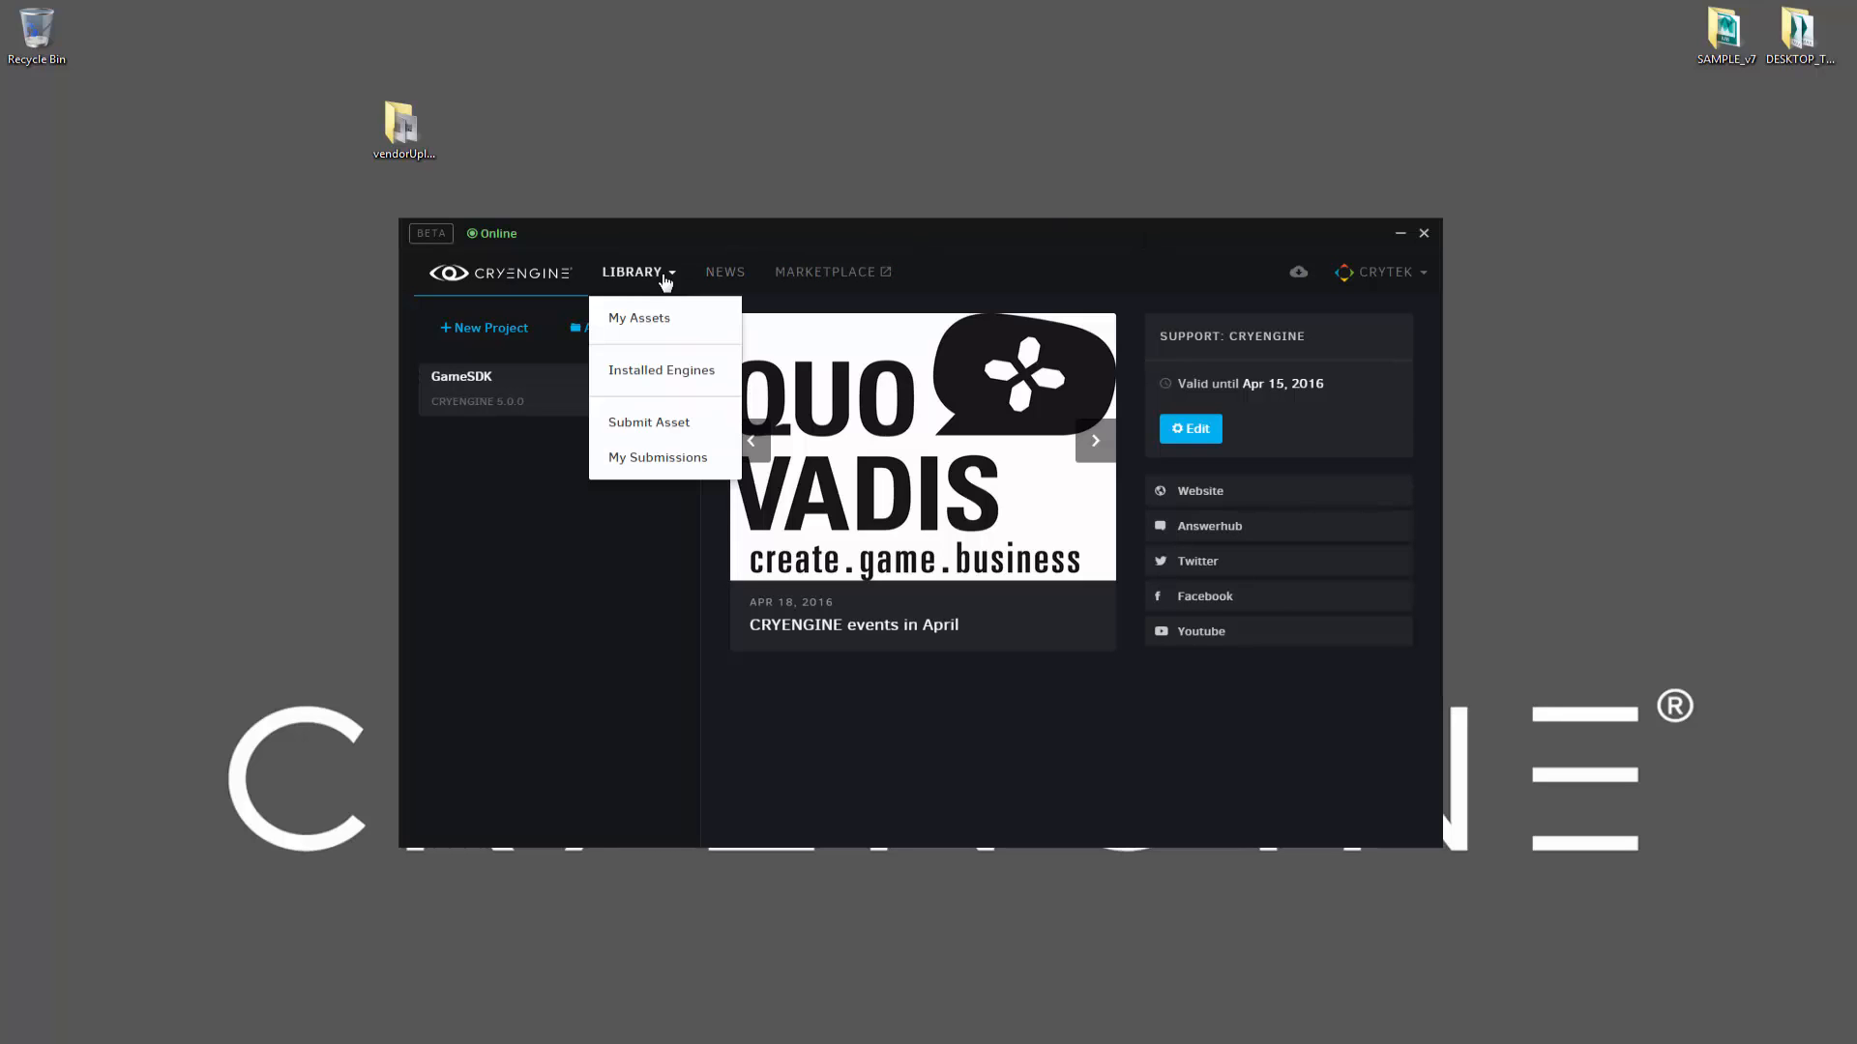
pyautogui.click(678, 425)
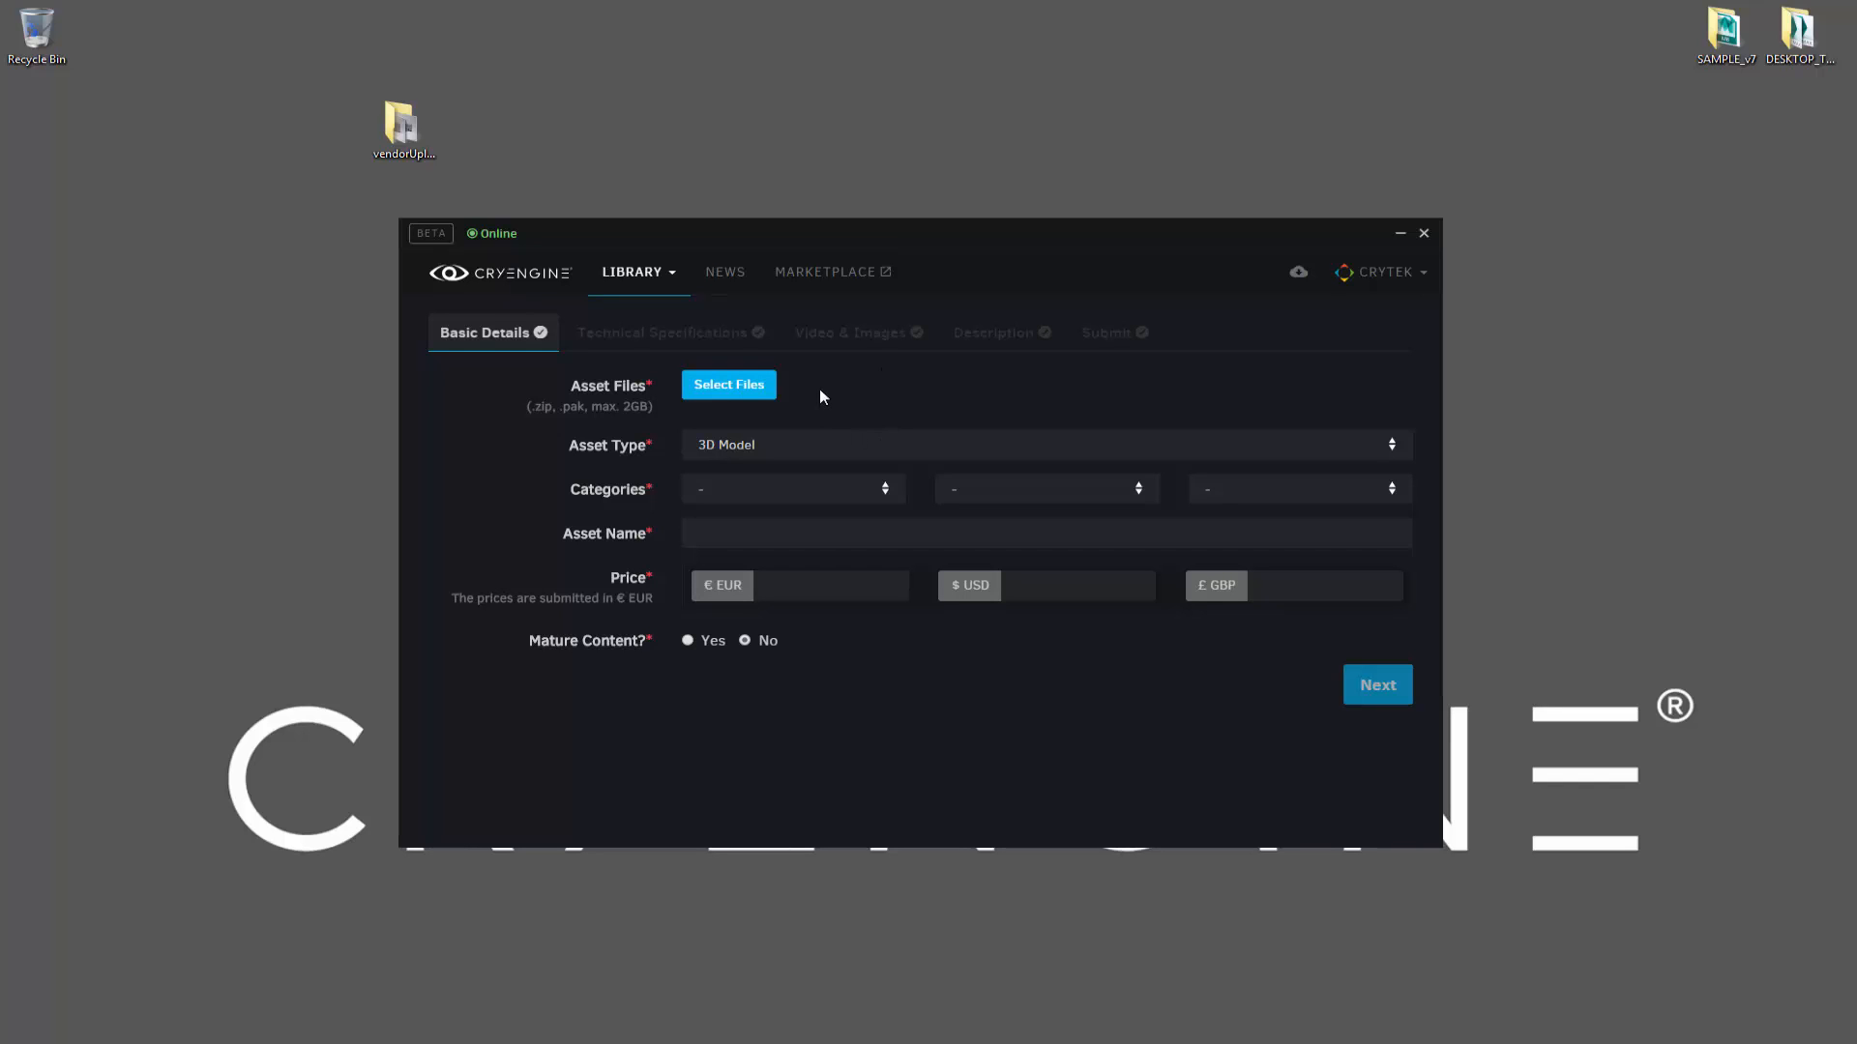
# Select the wood_fence archive from the vendorUpload folder on the desktop as the asset file.
pyautogui.click(722, 387)
pyautogui.click(476, 360)
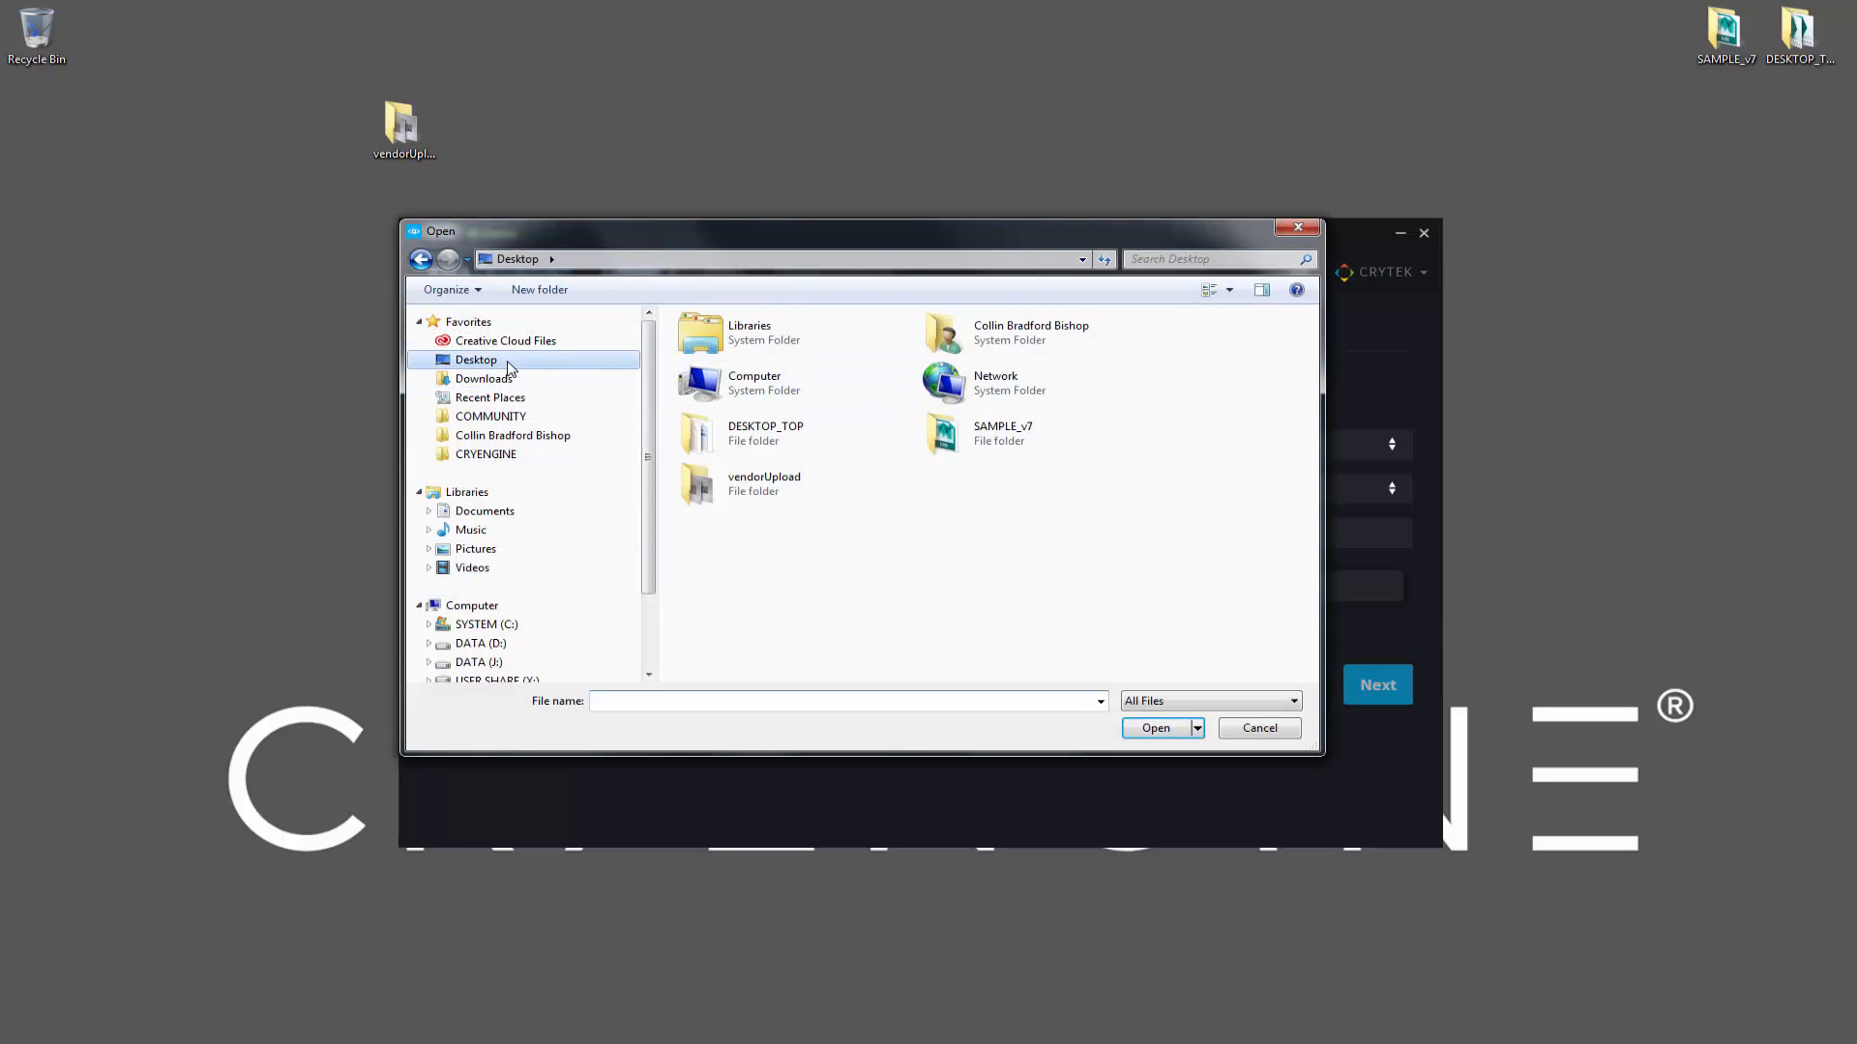
pyautogui.doubleClick(770, 490)
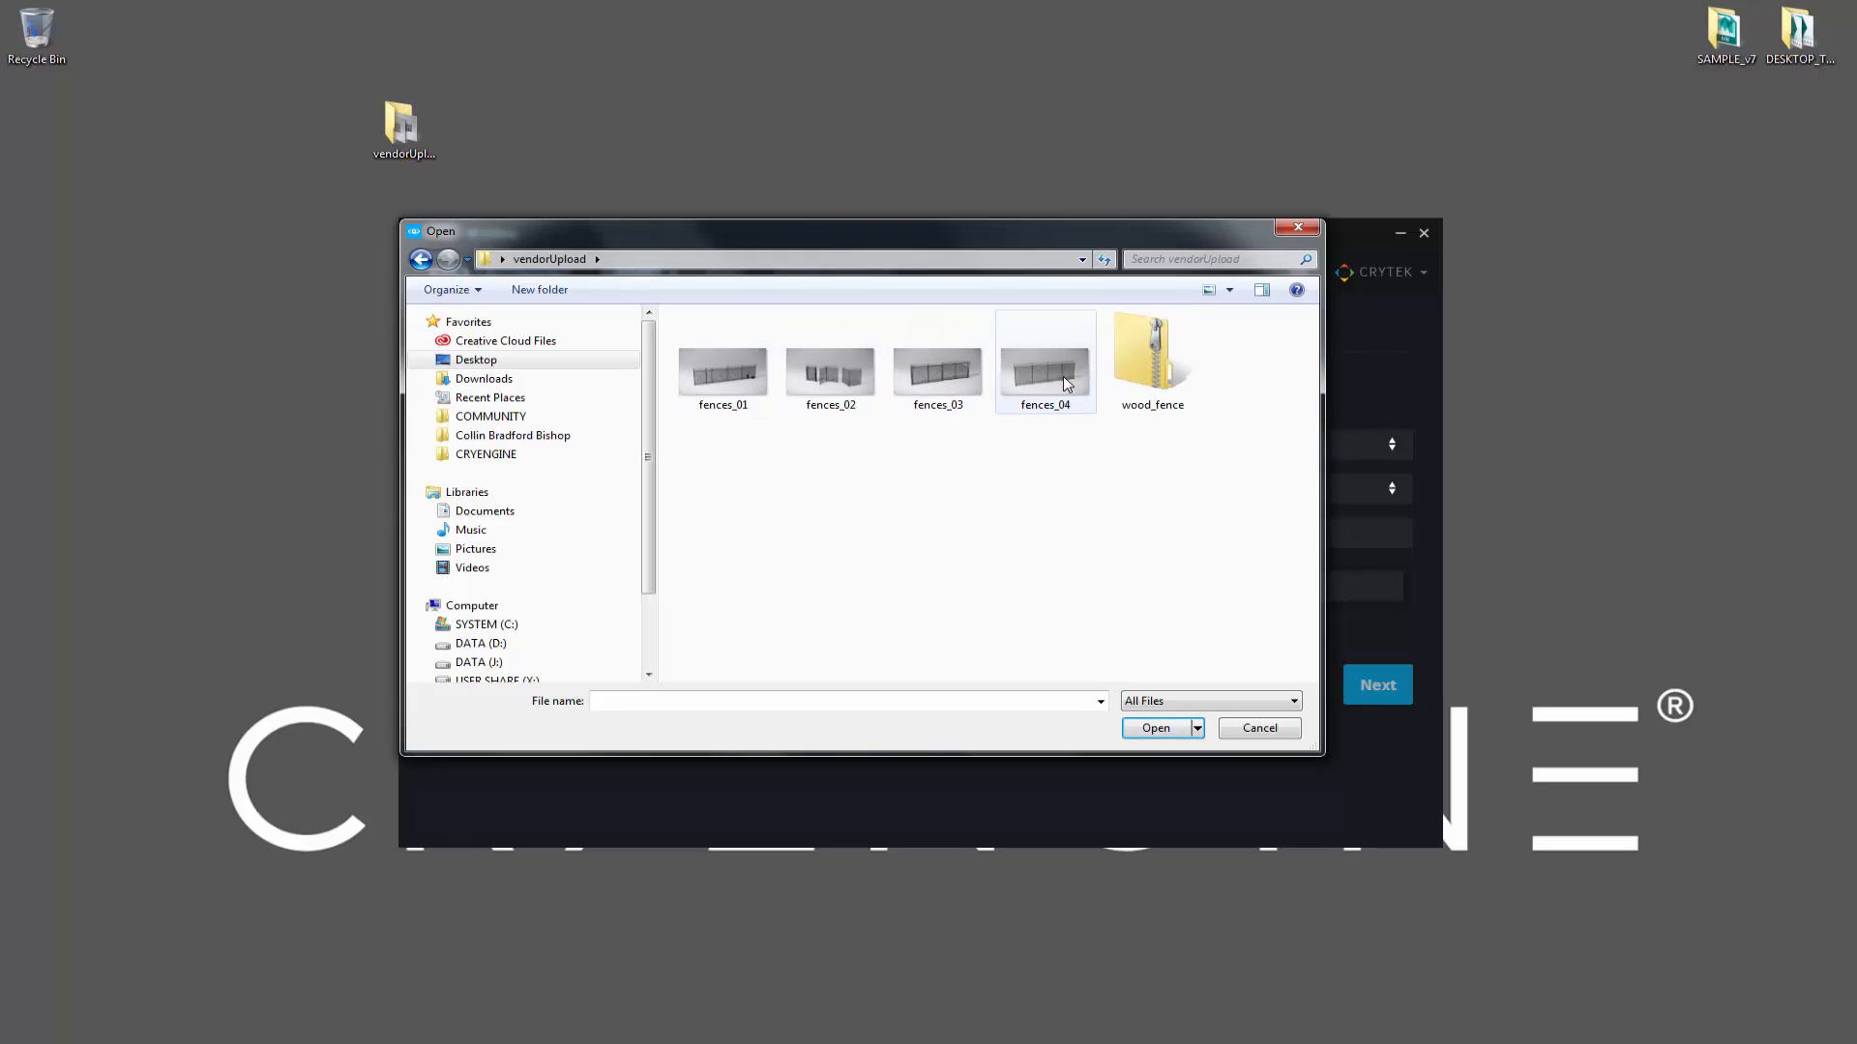
pyautogui.click(1153, 363)
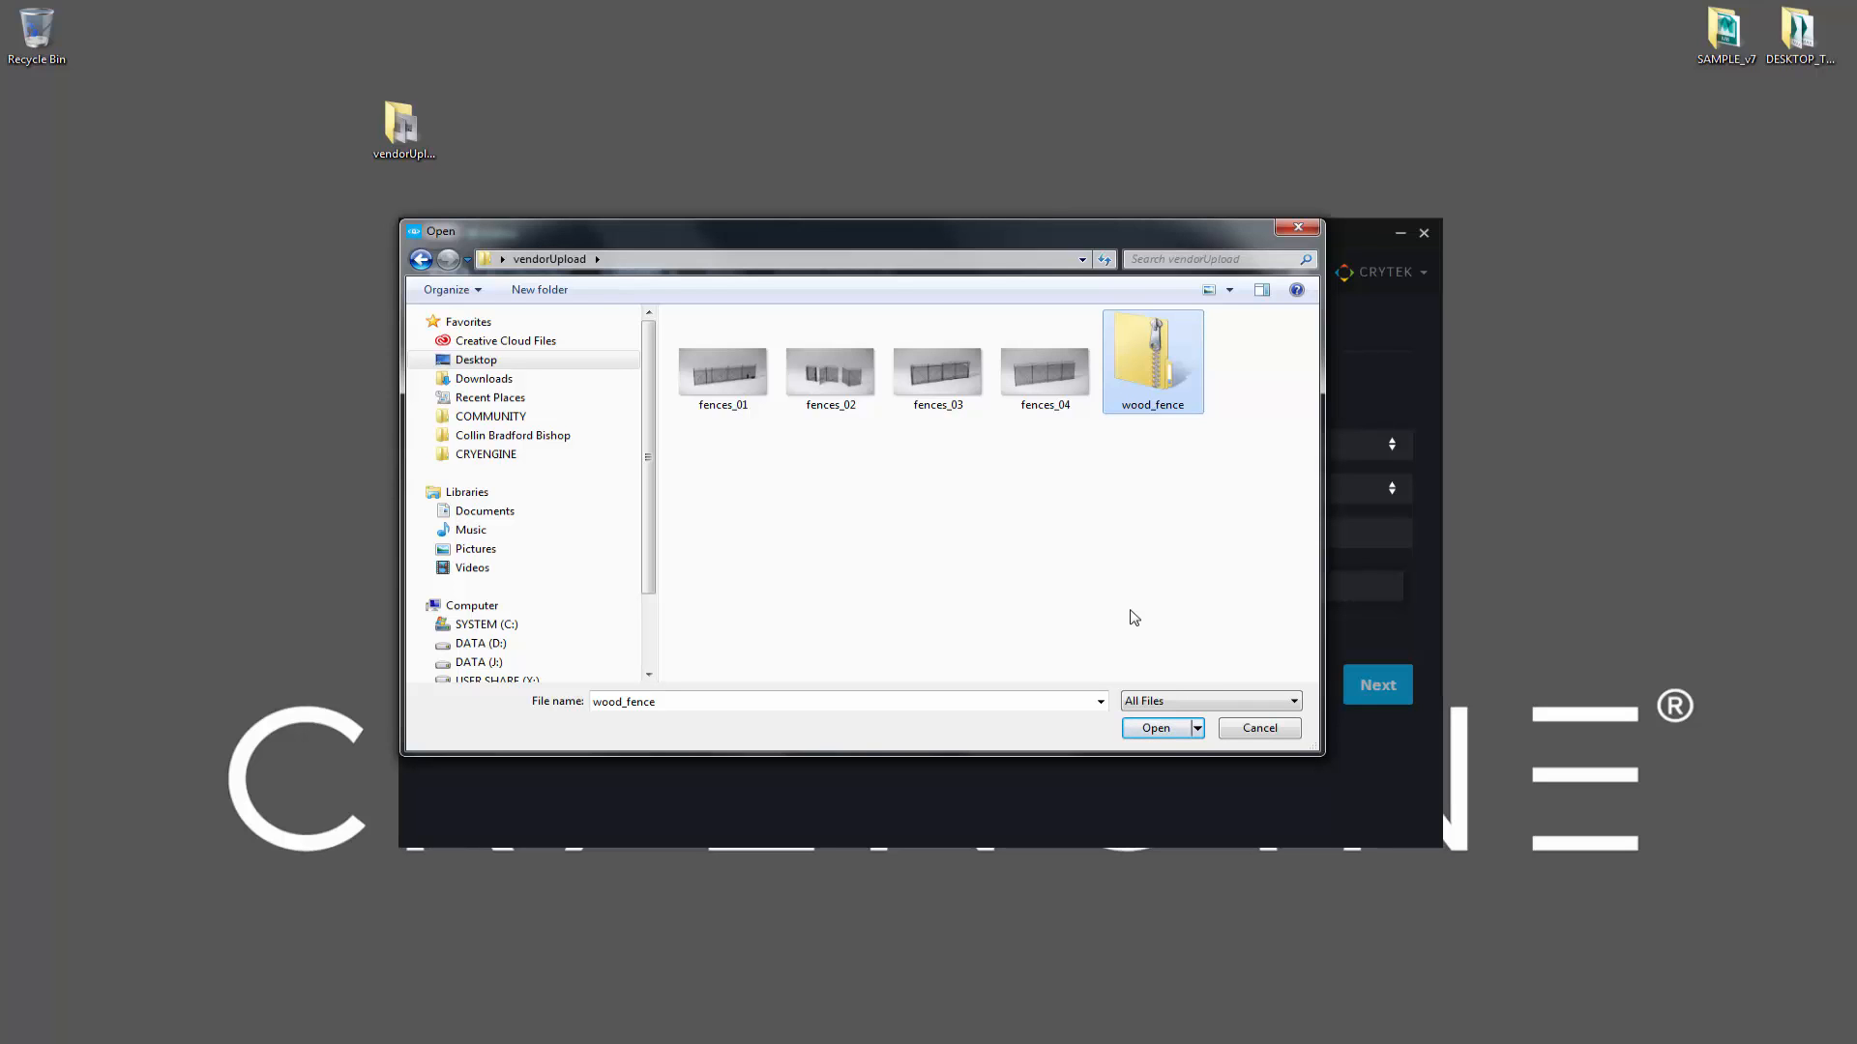
pyautogui.click(1160, 729)
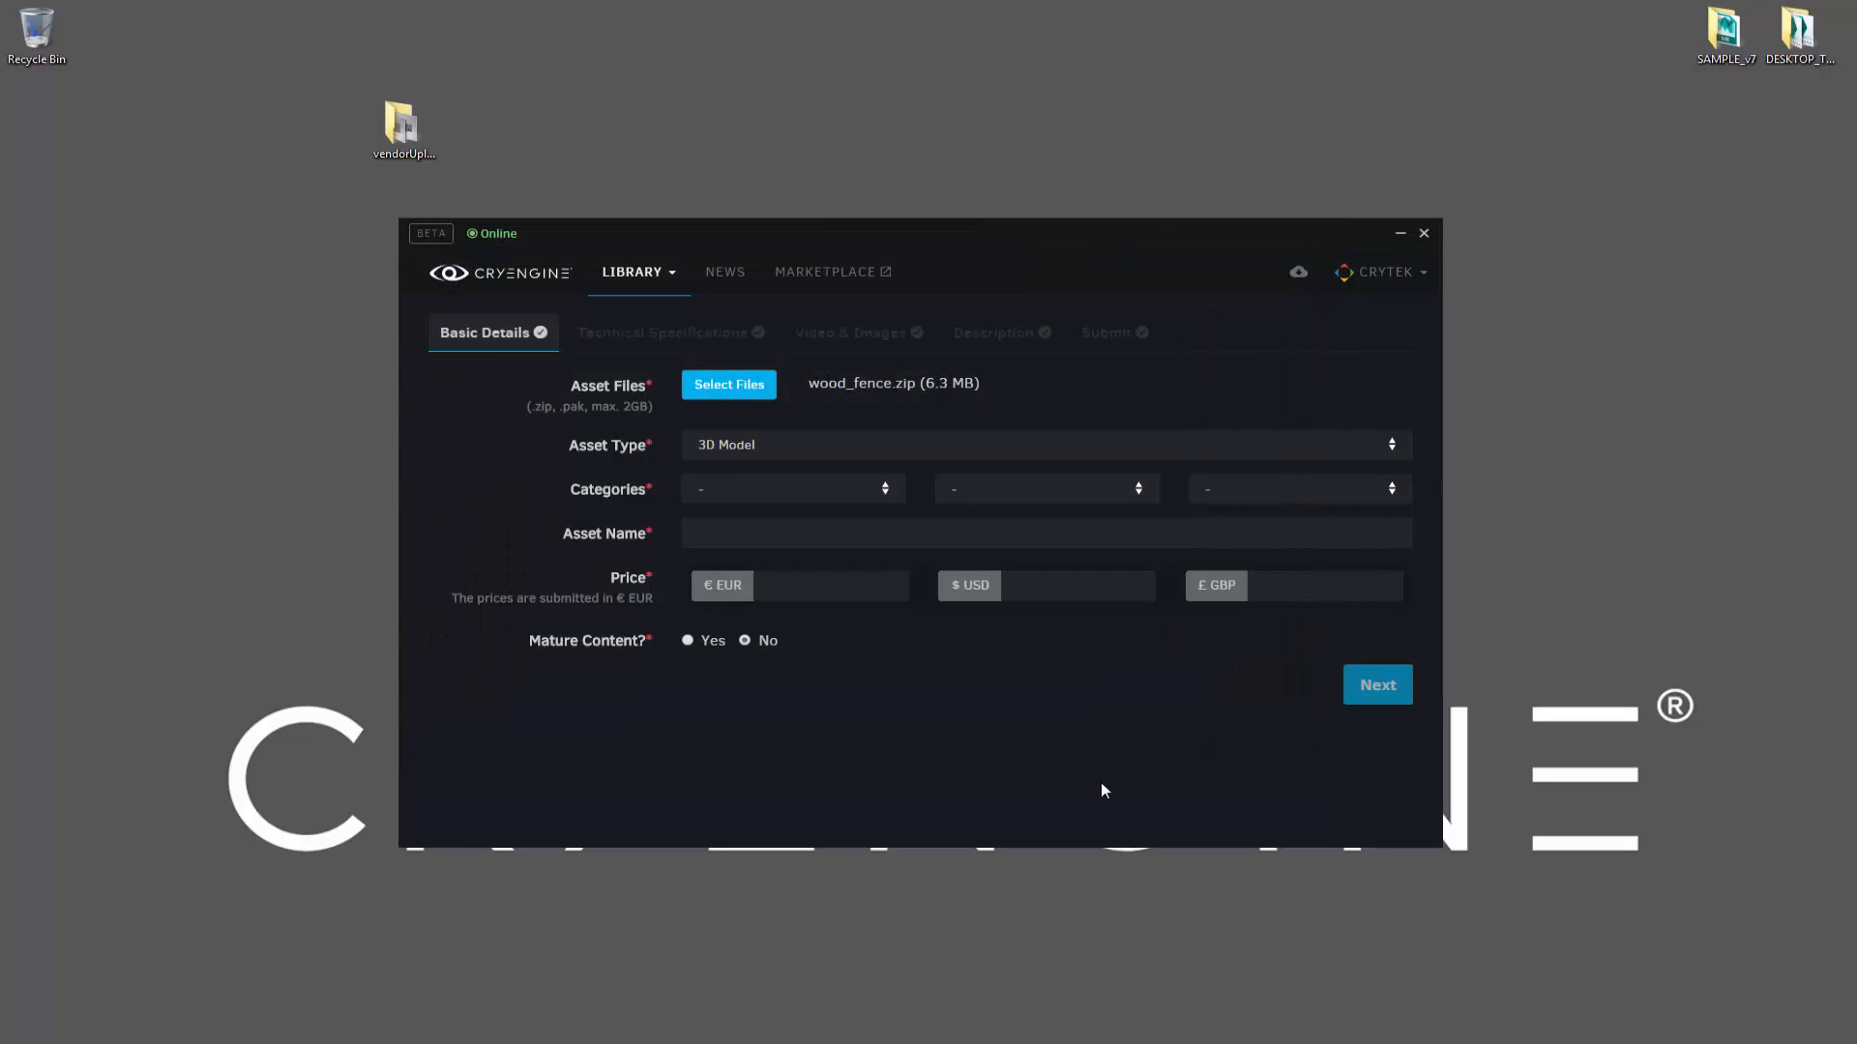
# Keep the asset type as 3D Model and assign the Architecture categories Scene and Structure.
pyautogui.click(830, 443)
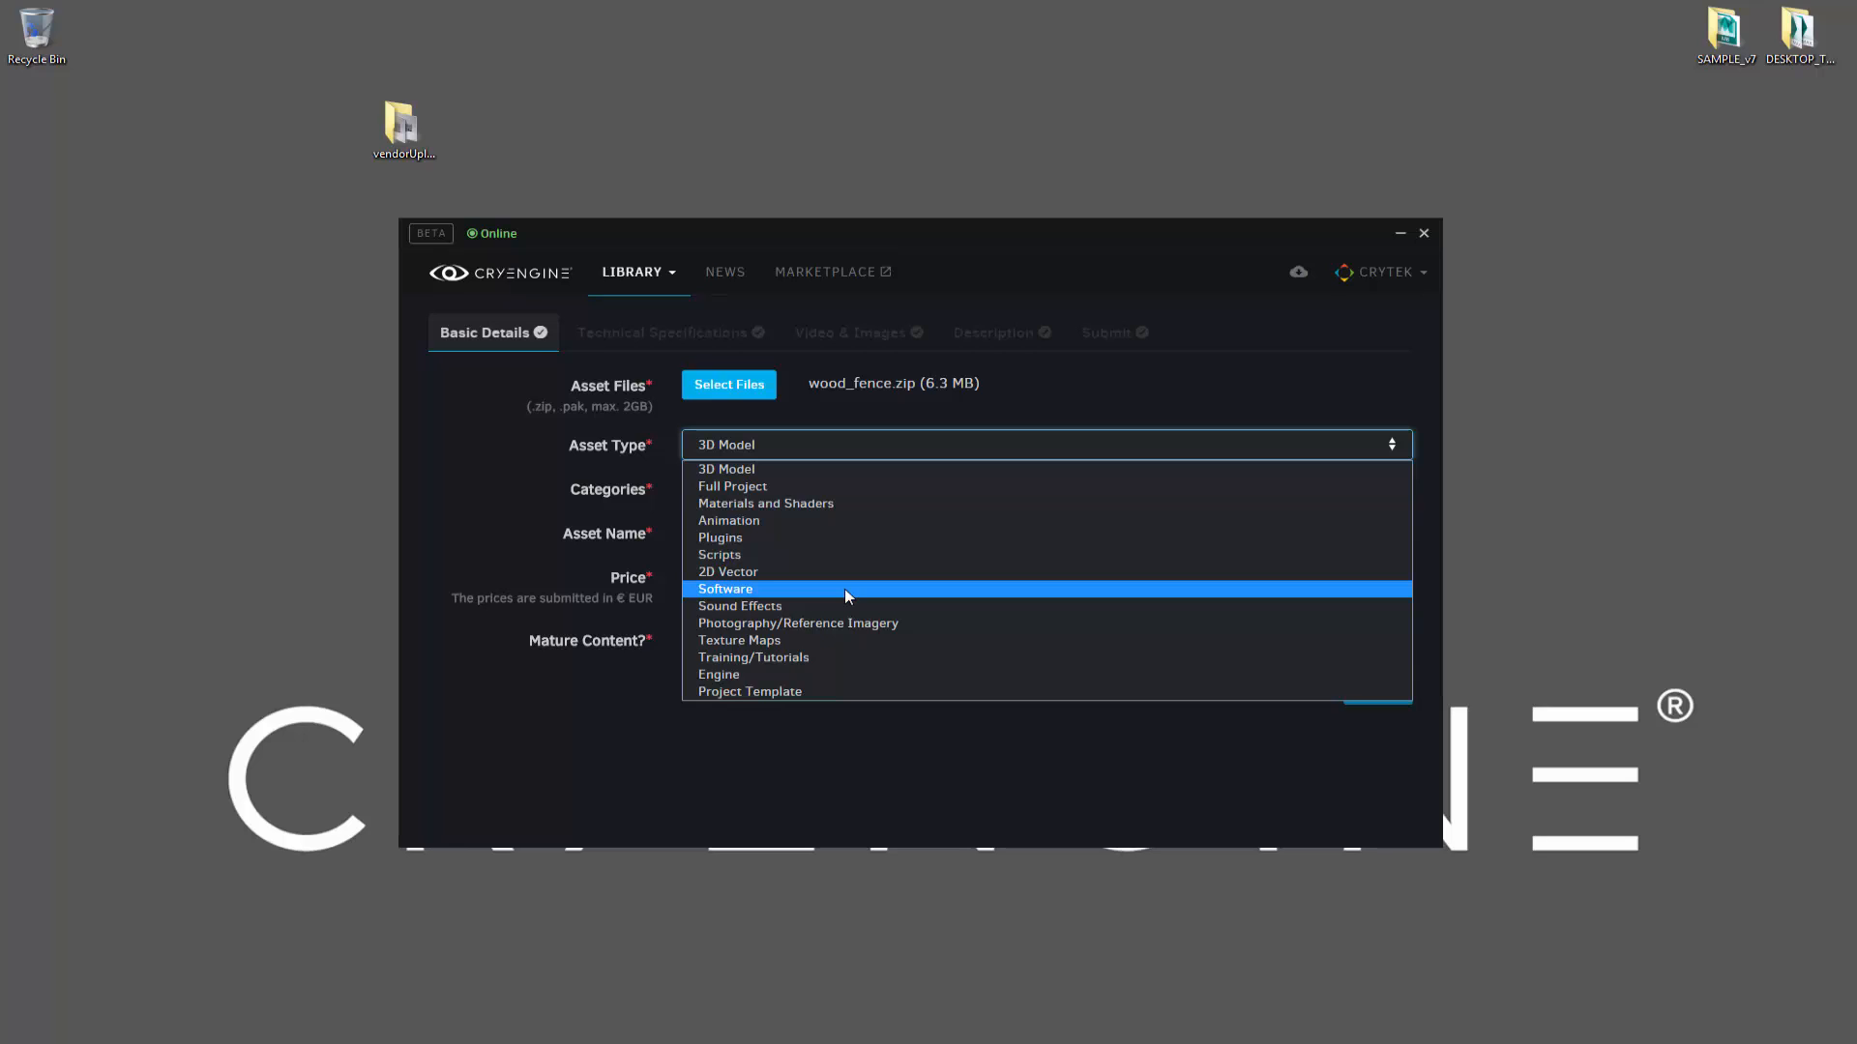
pyautogui.click(863, 762)
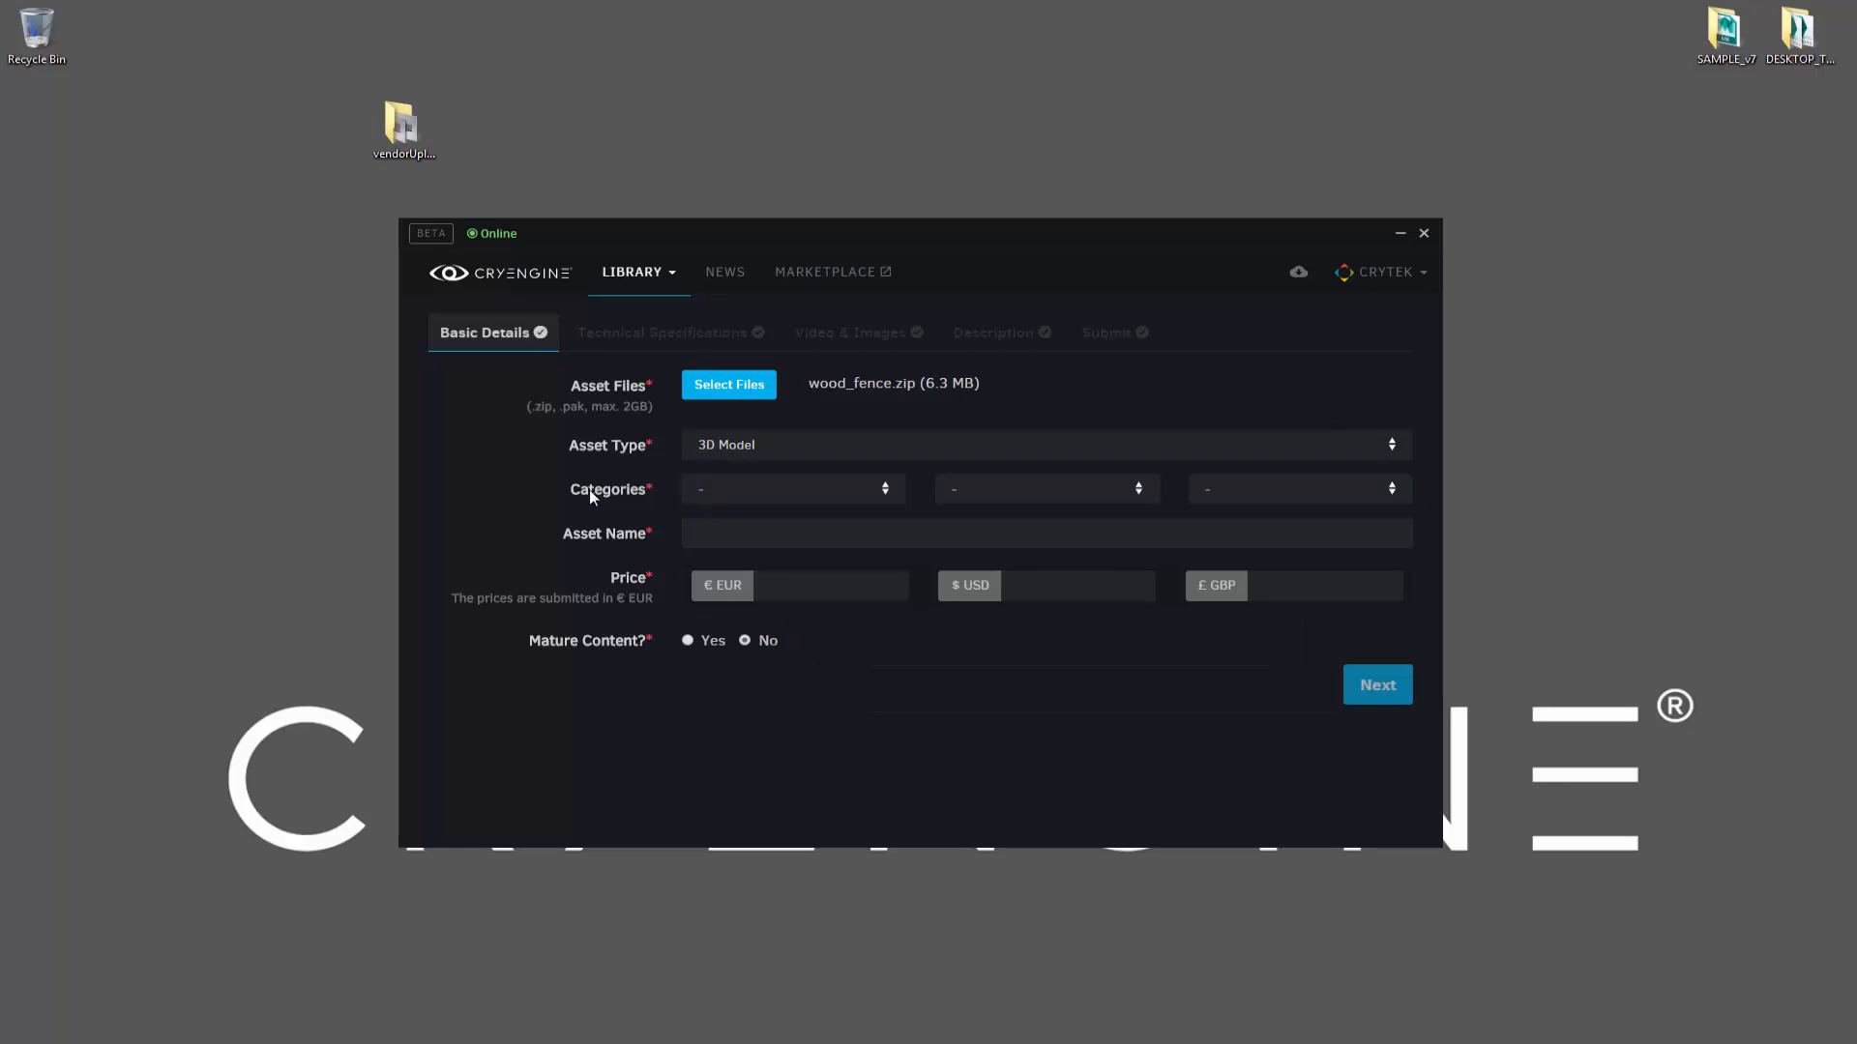
pyautogui.click(882, 495)
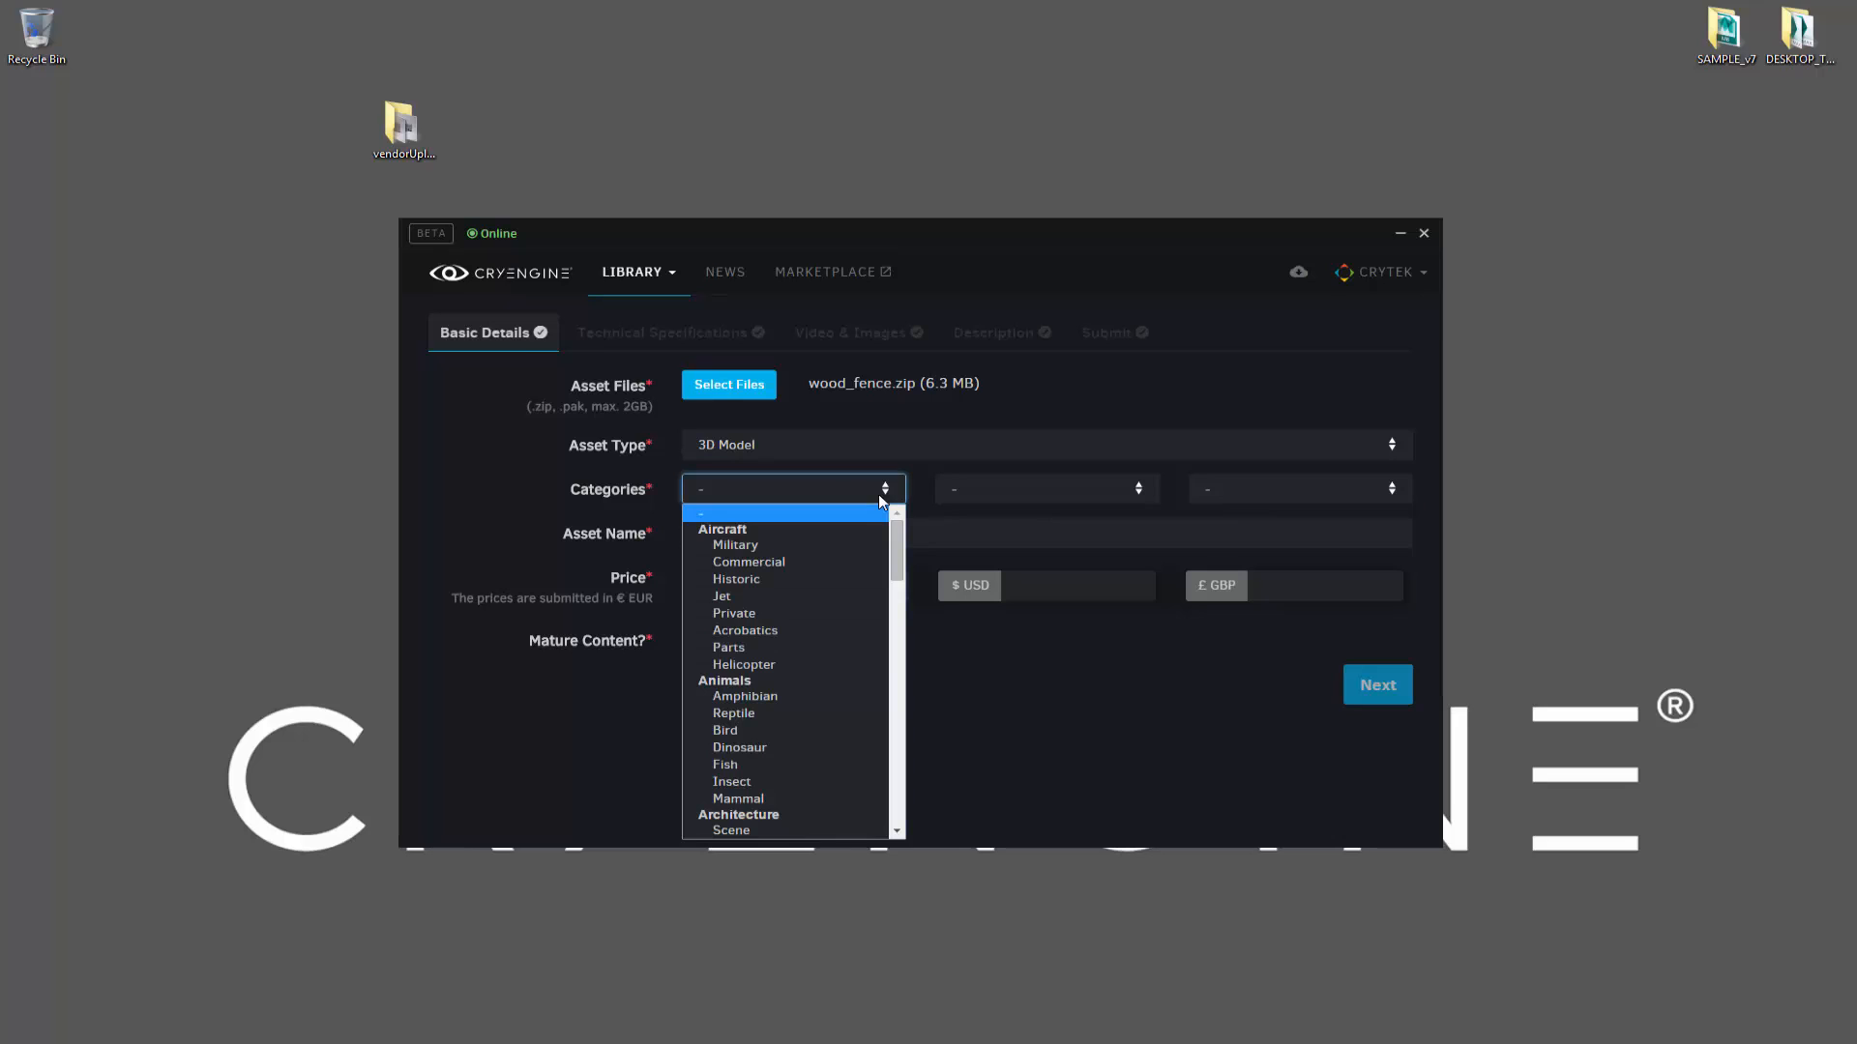
pyautogui.scroll(-3, 832, 642)
pyautogui.scroll(3, 830, 646)
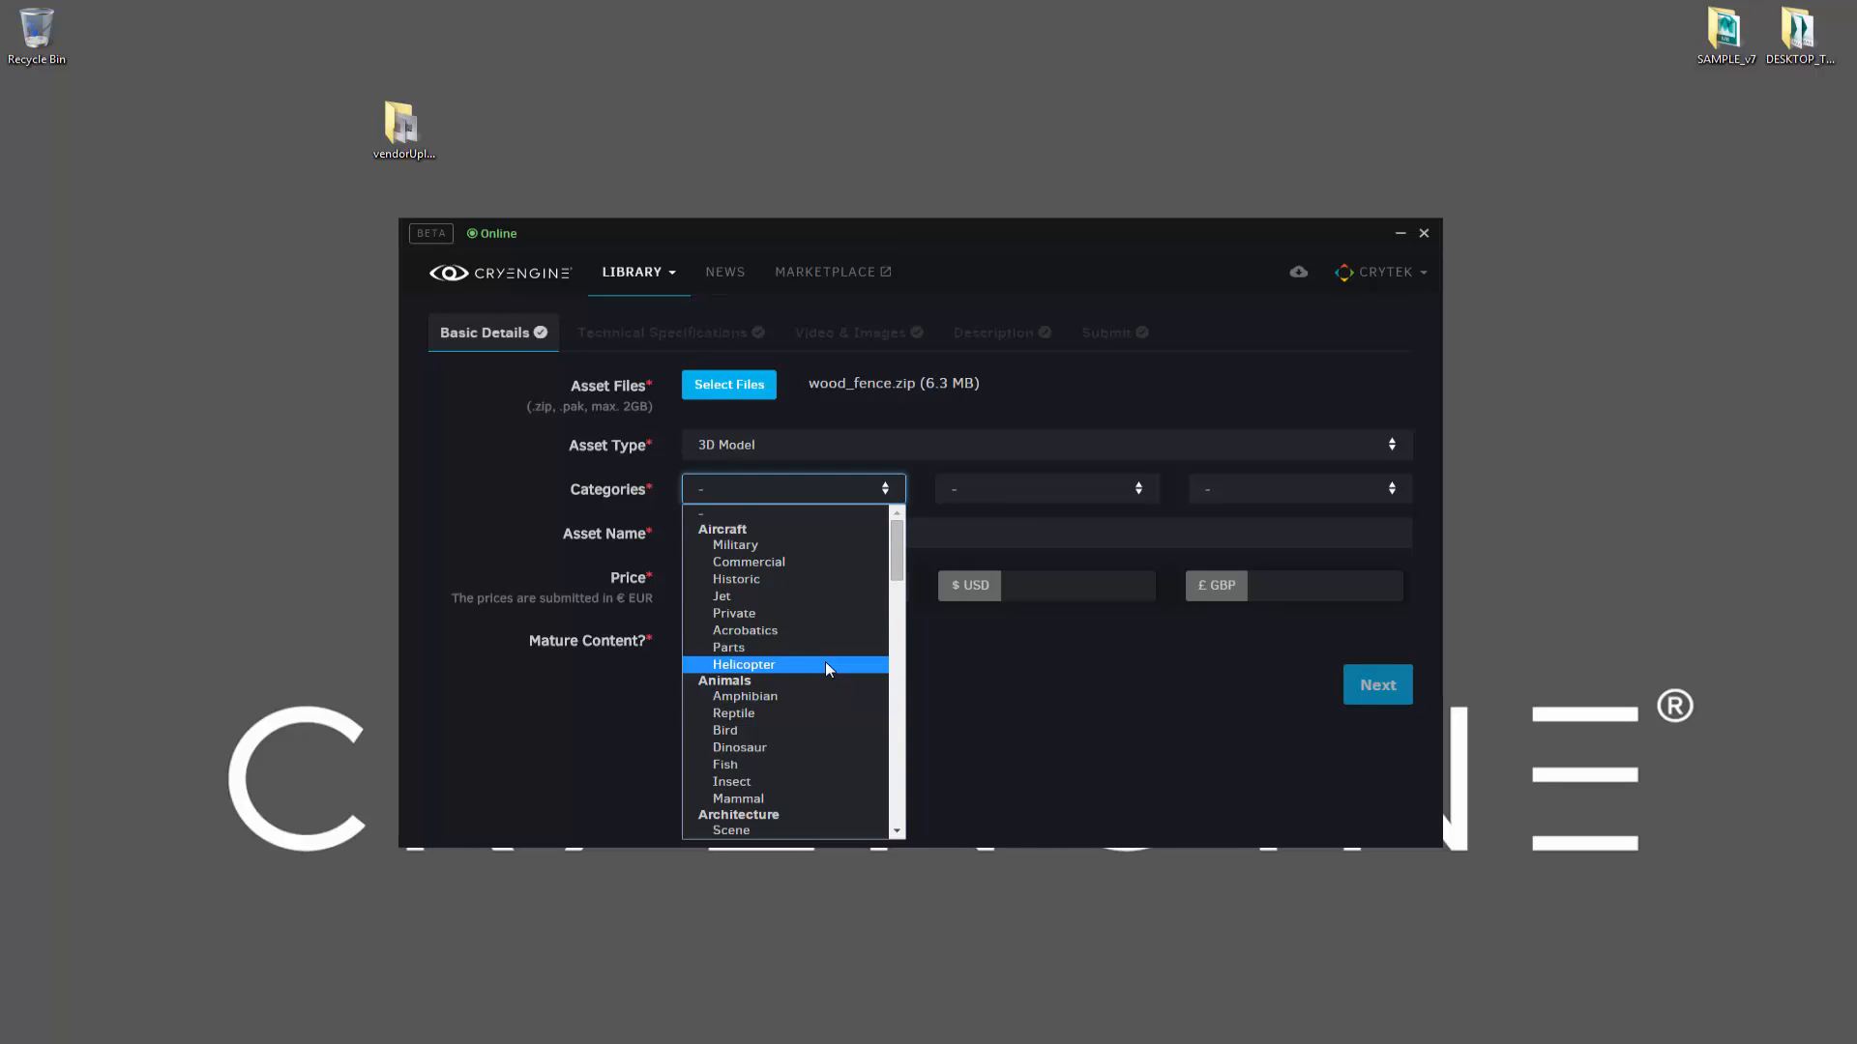
pyautogui.scroll(-3, 826, 662)
pyautogui.click(764, 651)
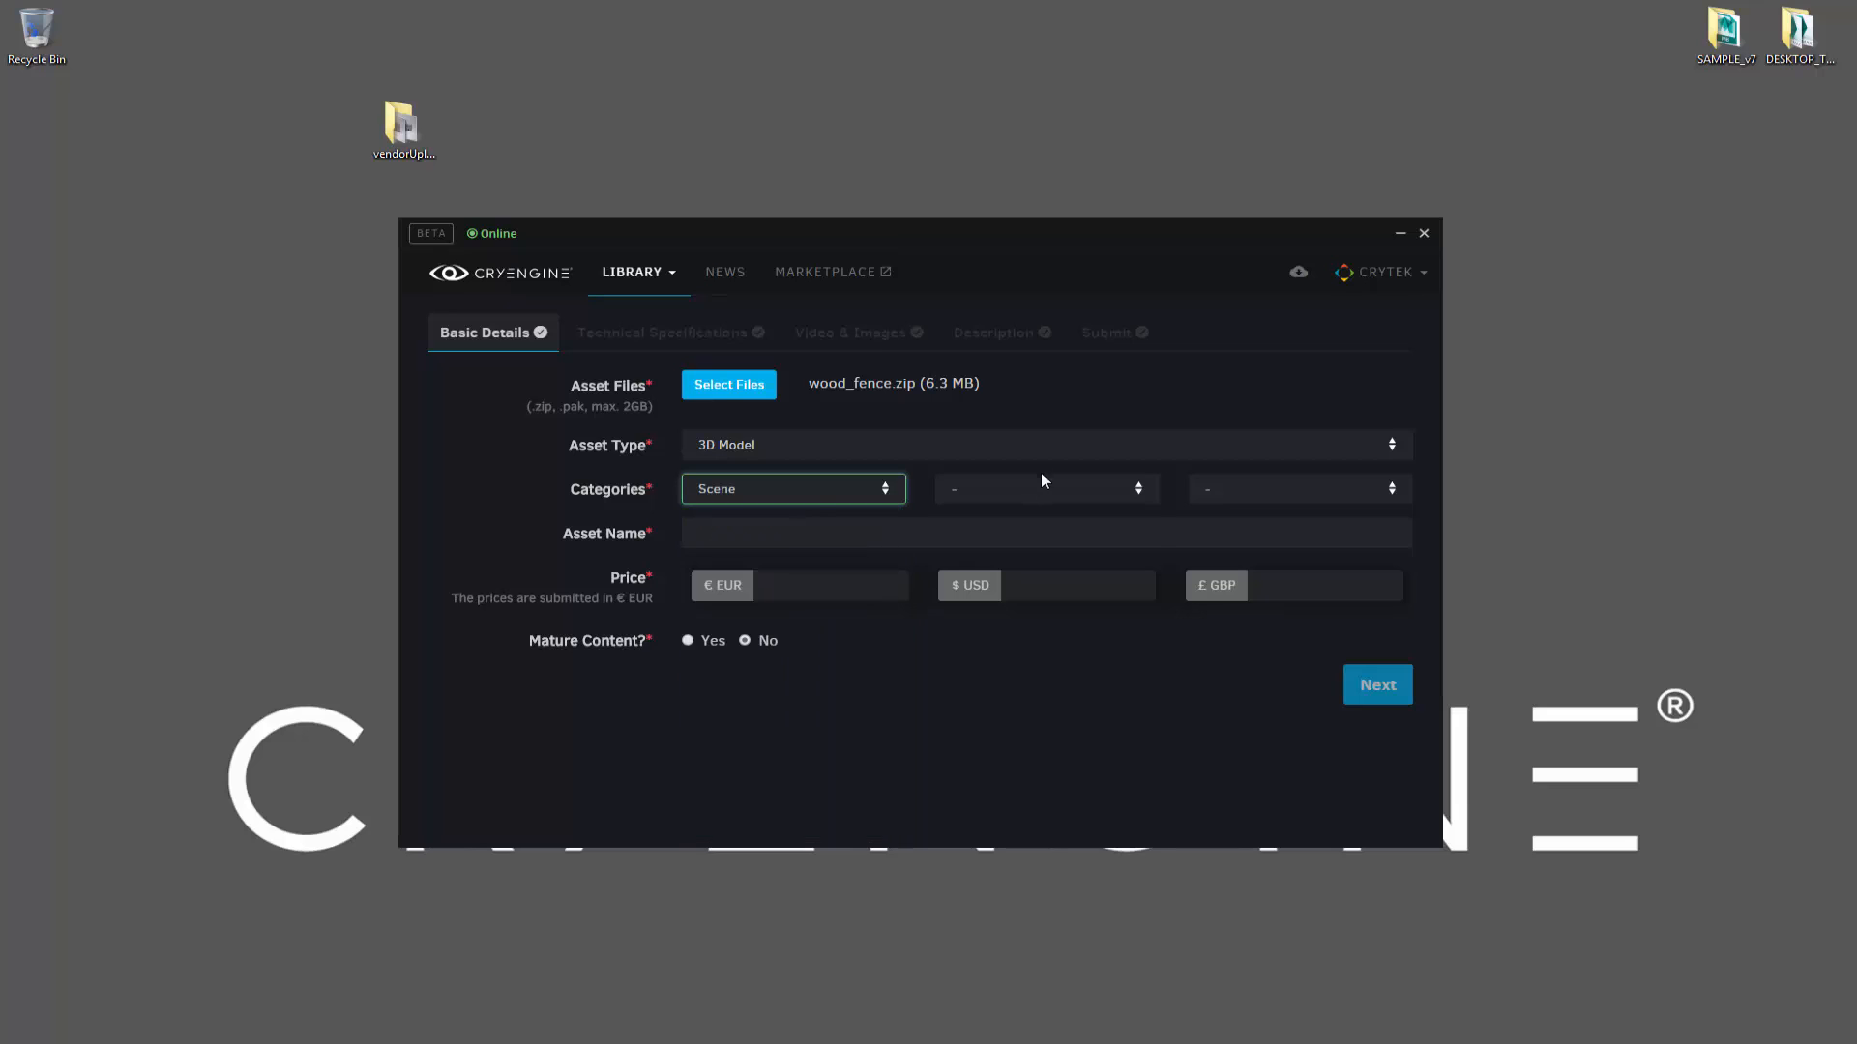
pyautogui.click(1046, 488)
pyautogui.scroll(-3, 1029, 646)
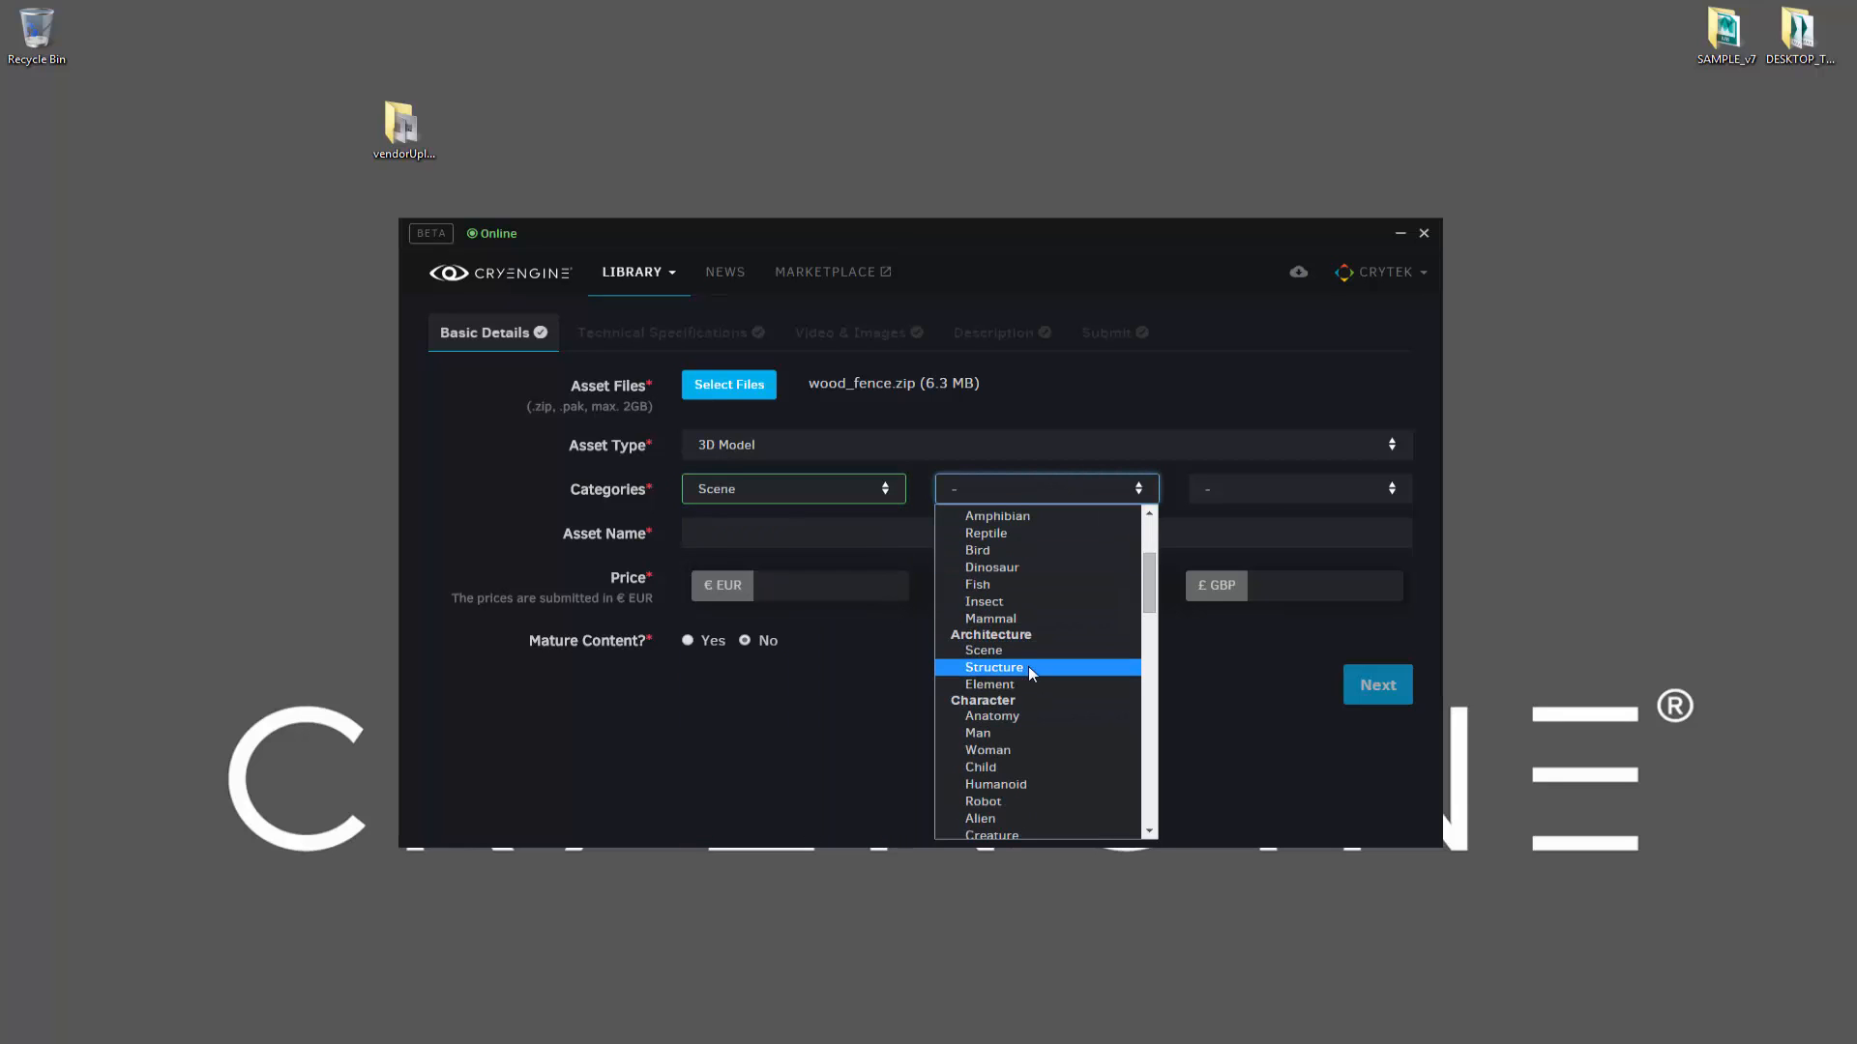
pyautogui.click(1029, 665)
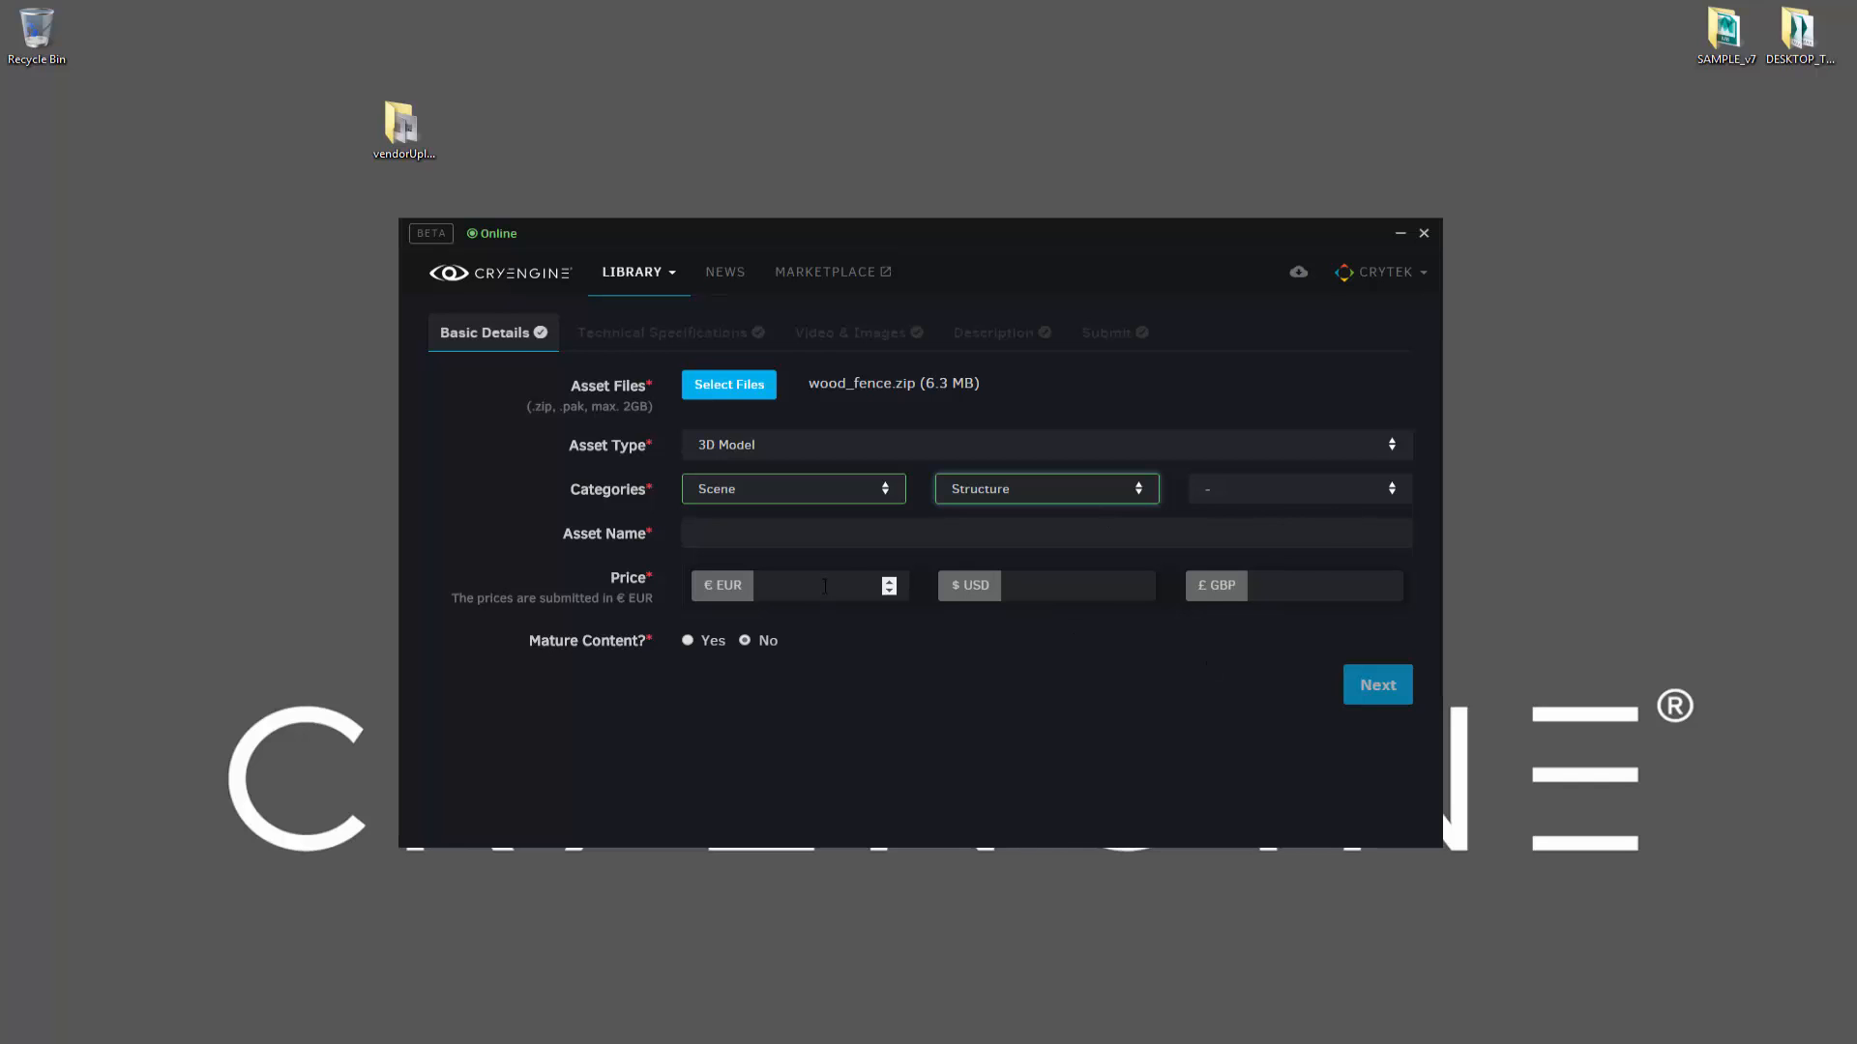
# Complete the basic details with the asset name "Wooden Fence" and a price of 10 USD, and continue to the technical specifications.
pyautogui.click(840, 538)
pyautogui.write('W')
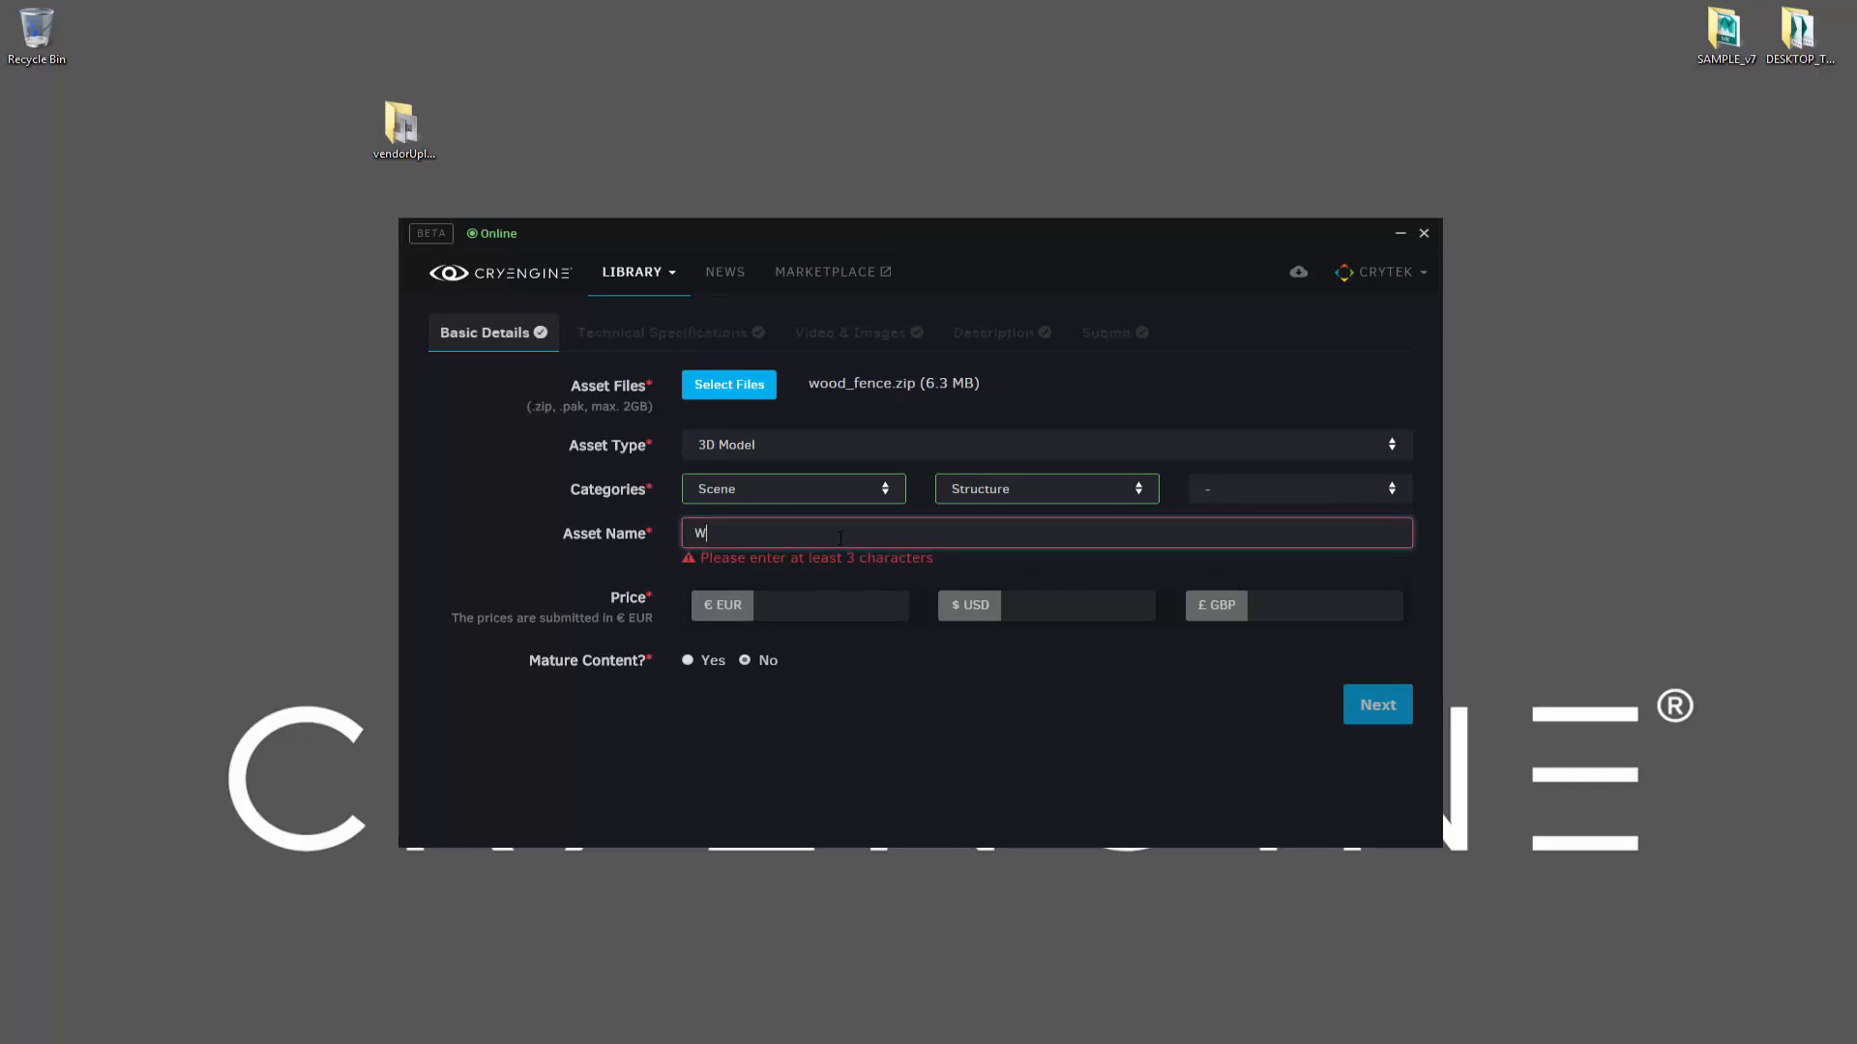
pyautogui.write('ooden Fence')
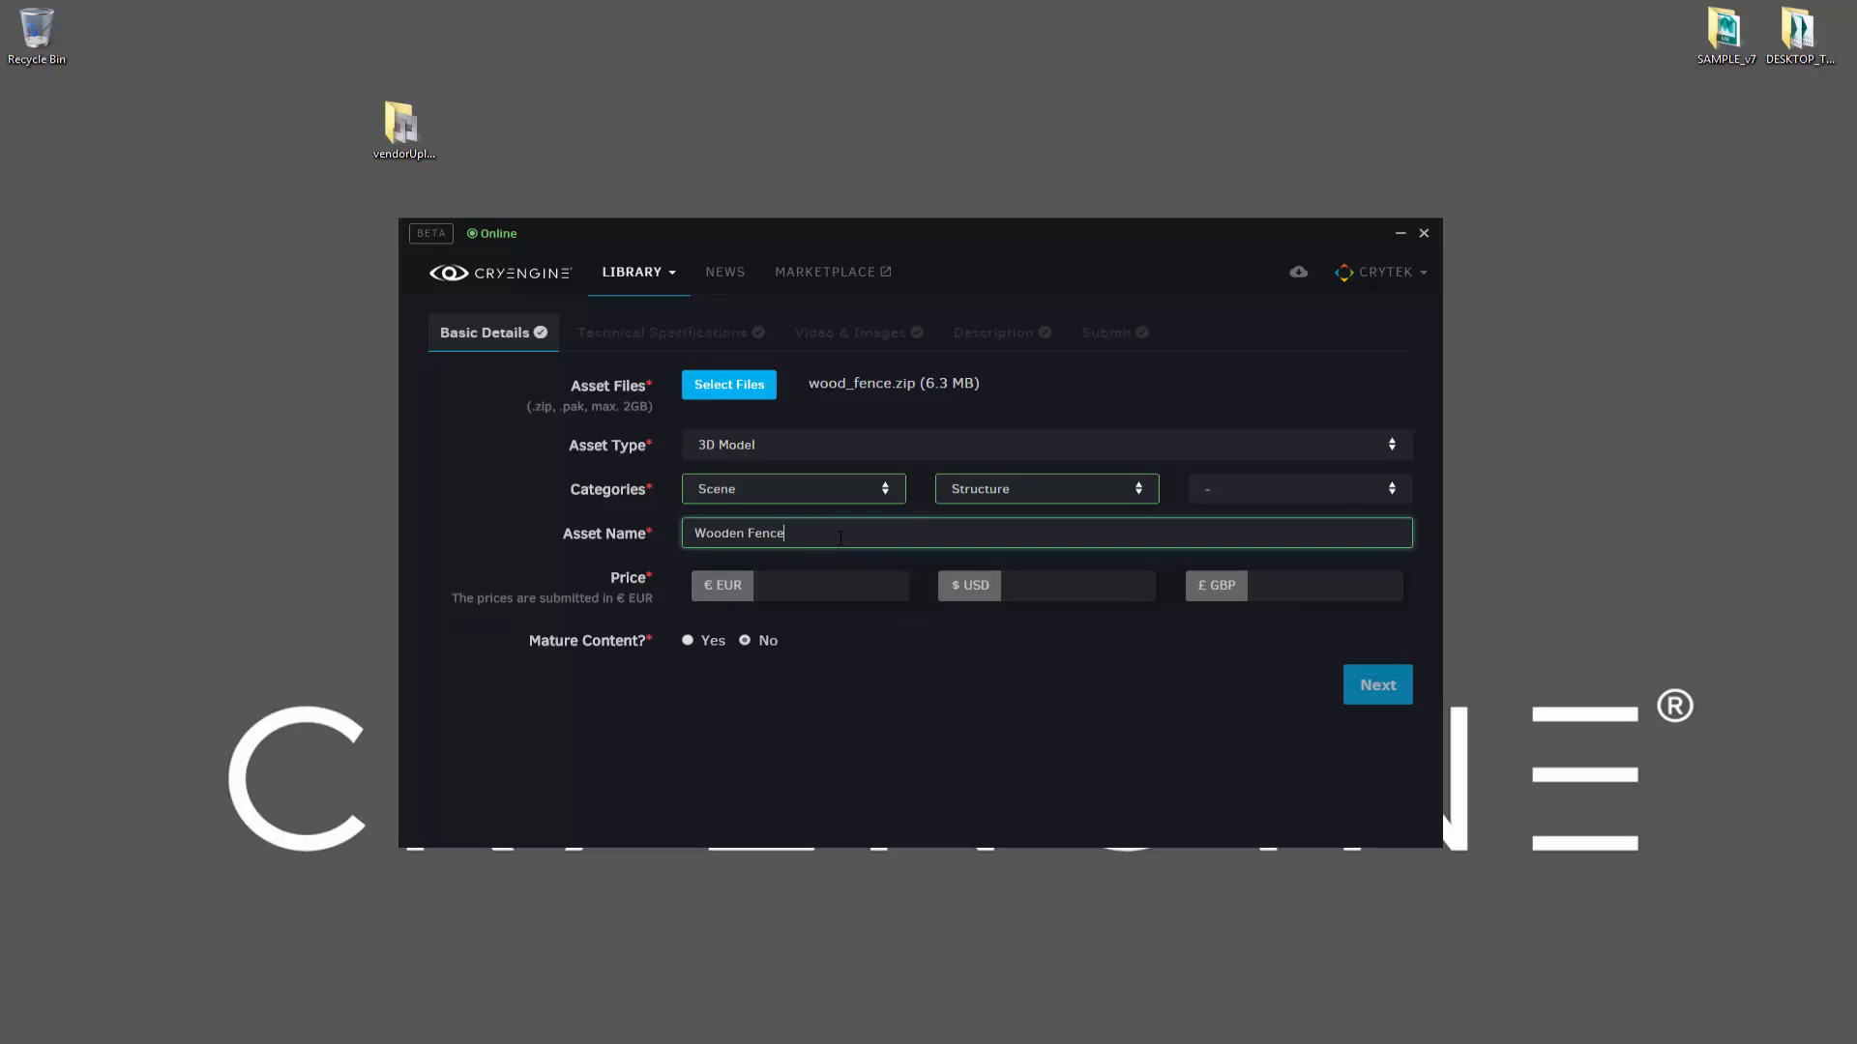
pyautogui.click(890, 620)
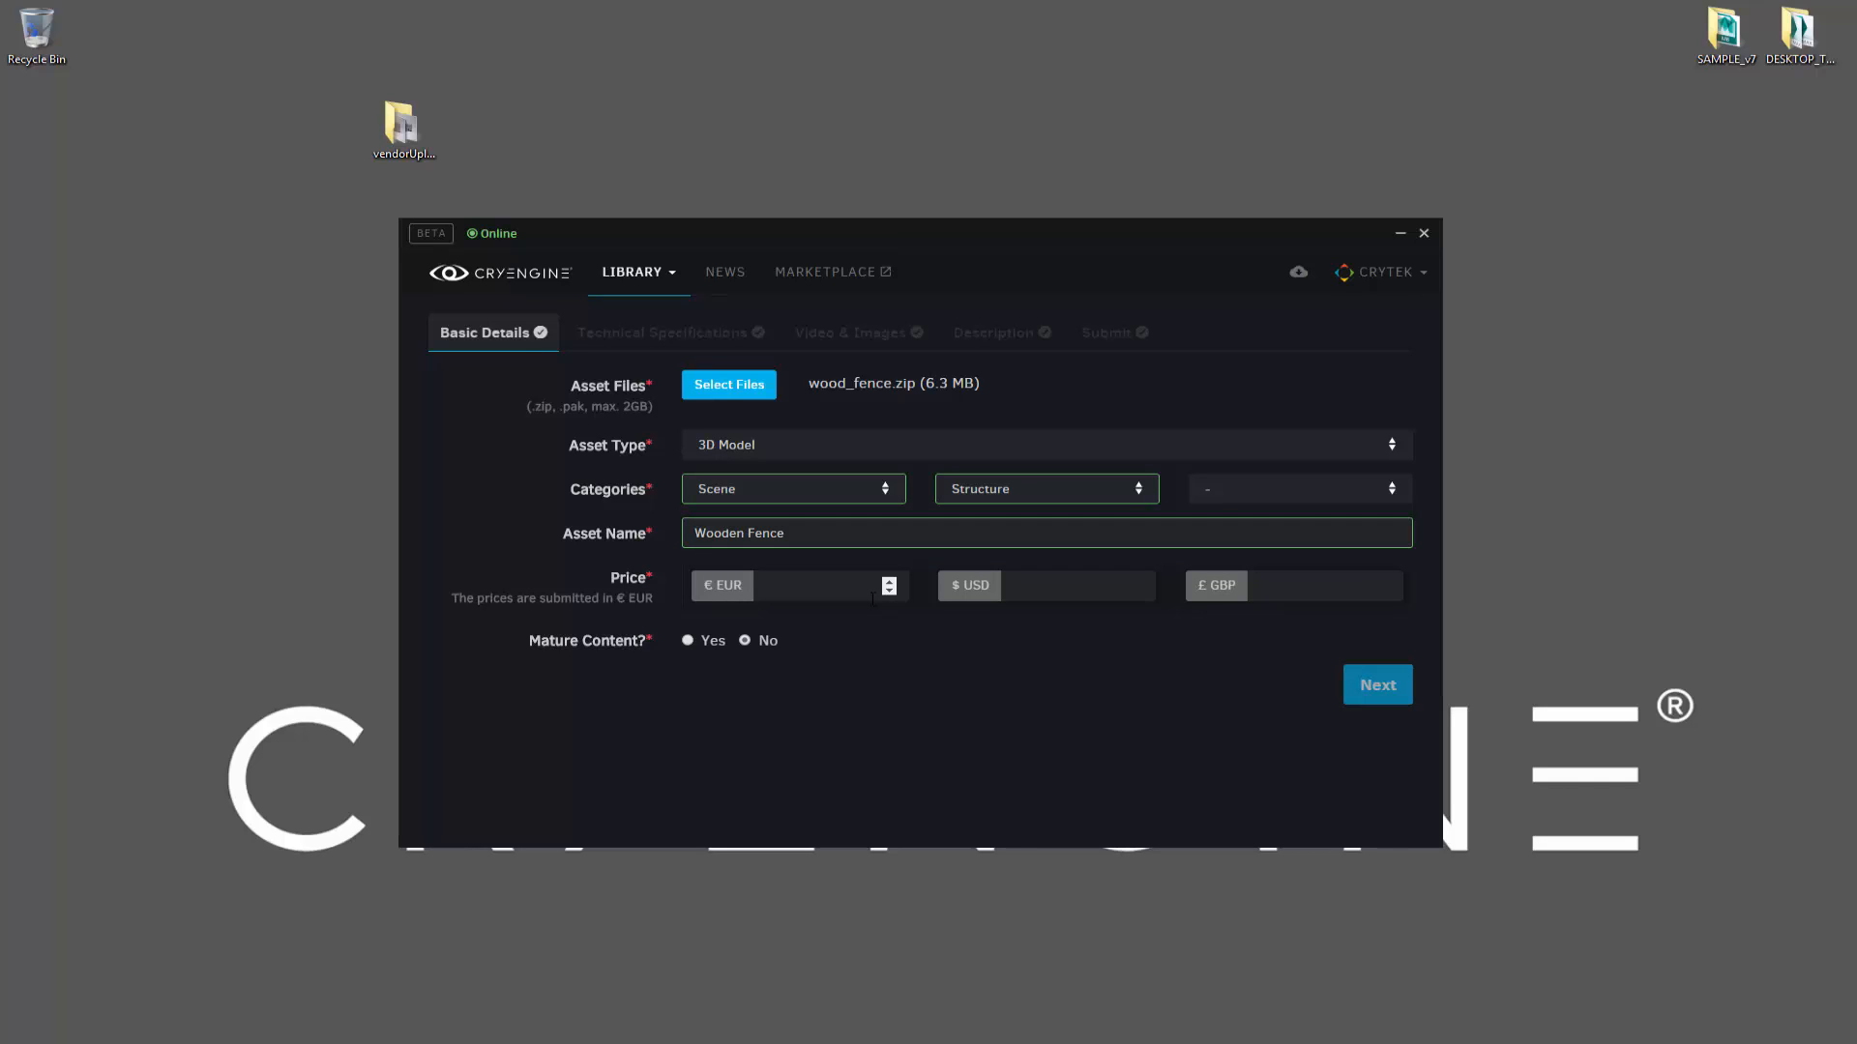
pyautogui.click(1041, 592)
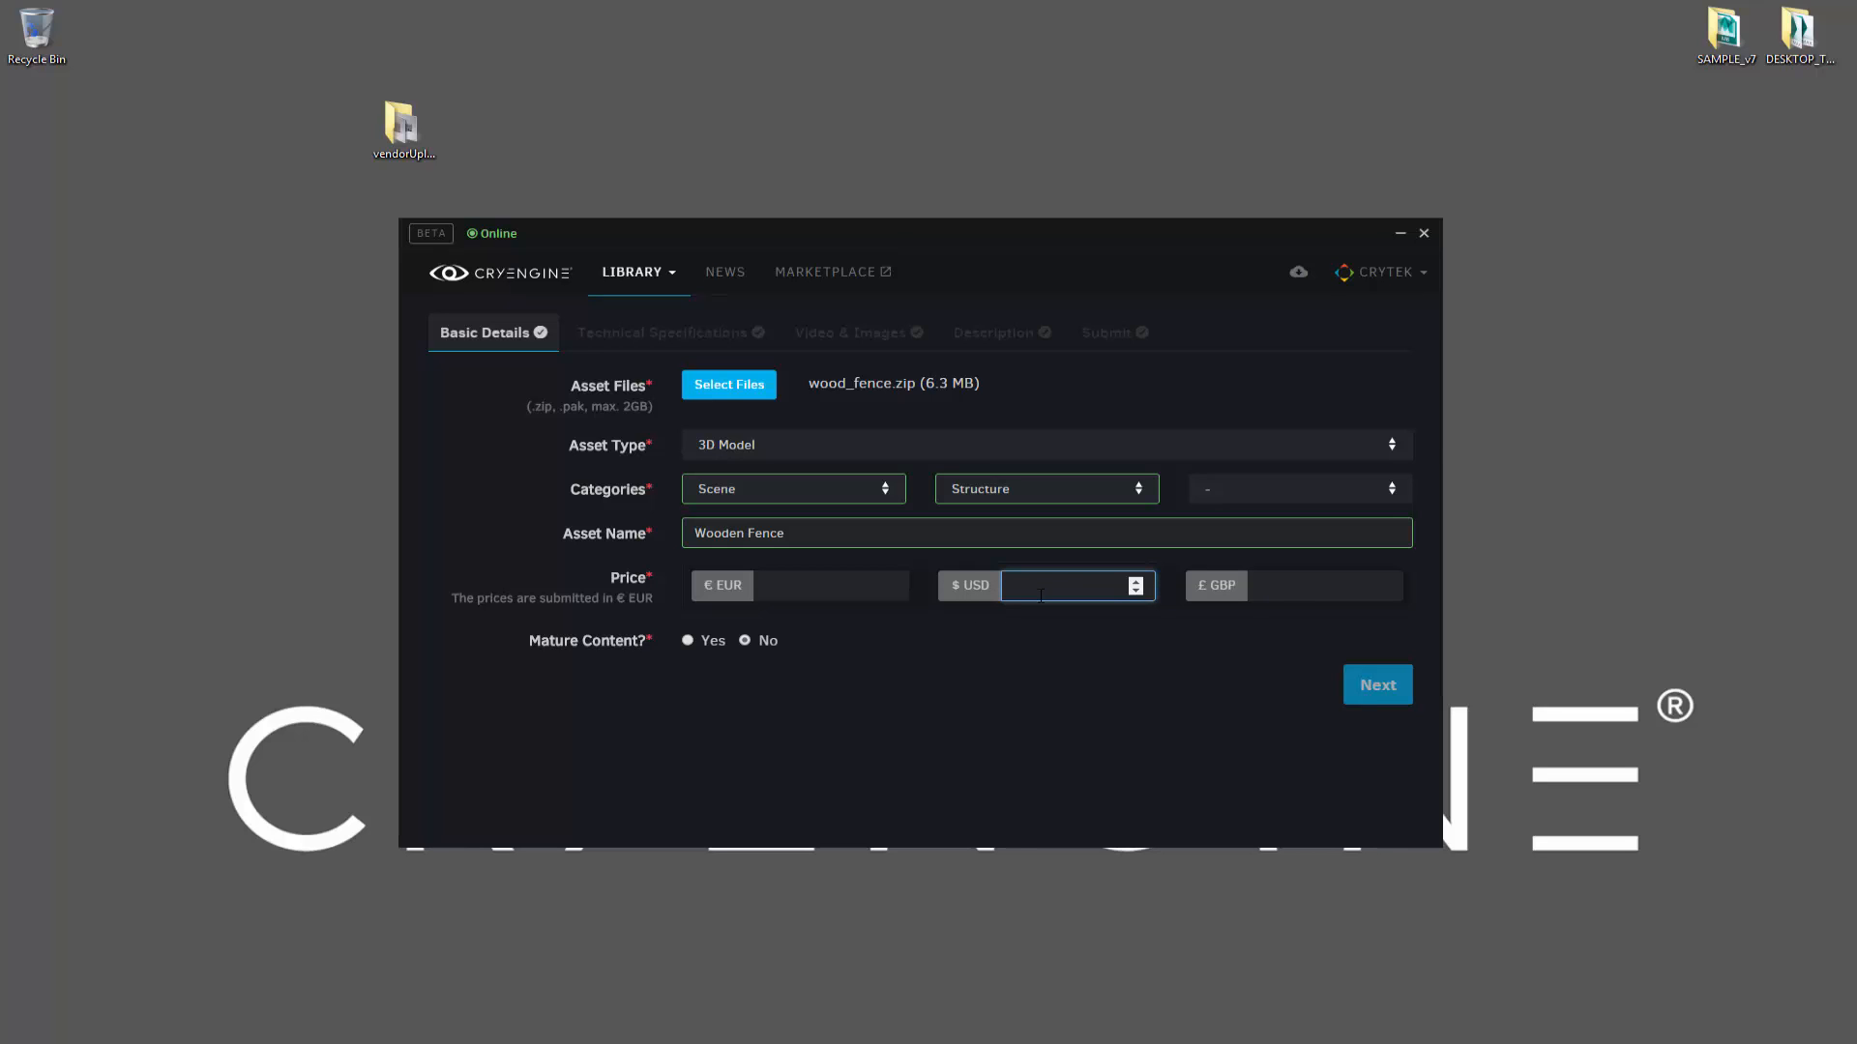
pyautogui.write('10')
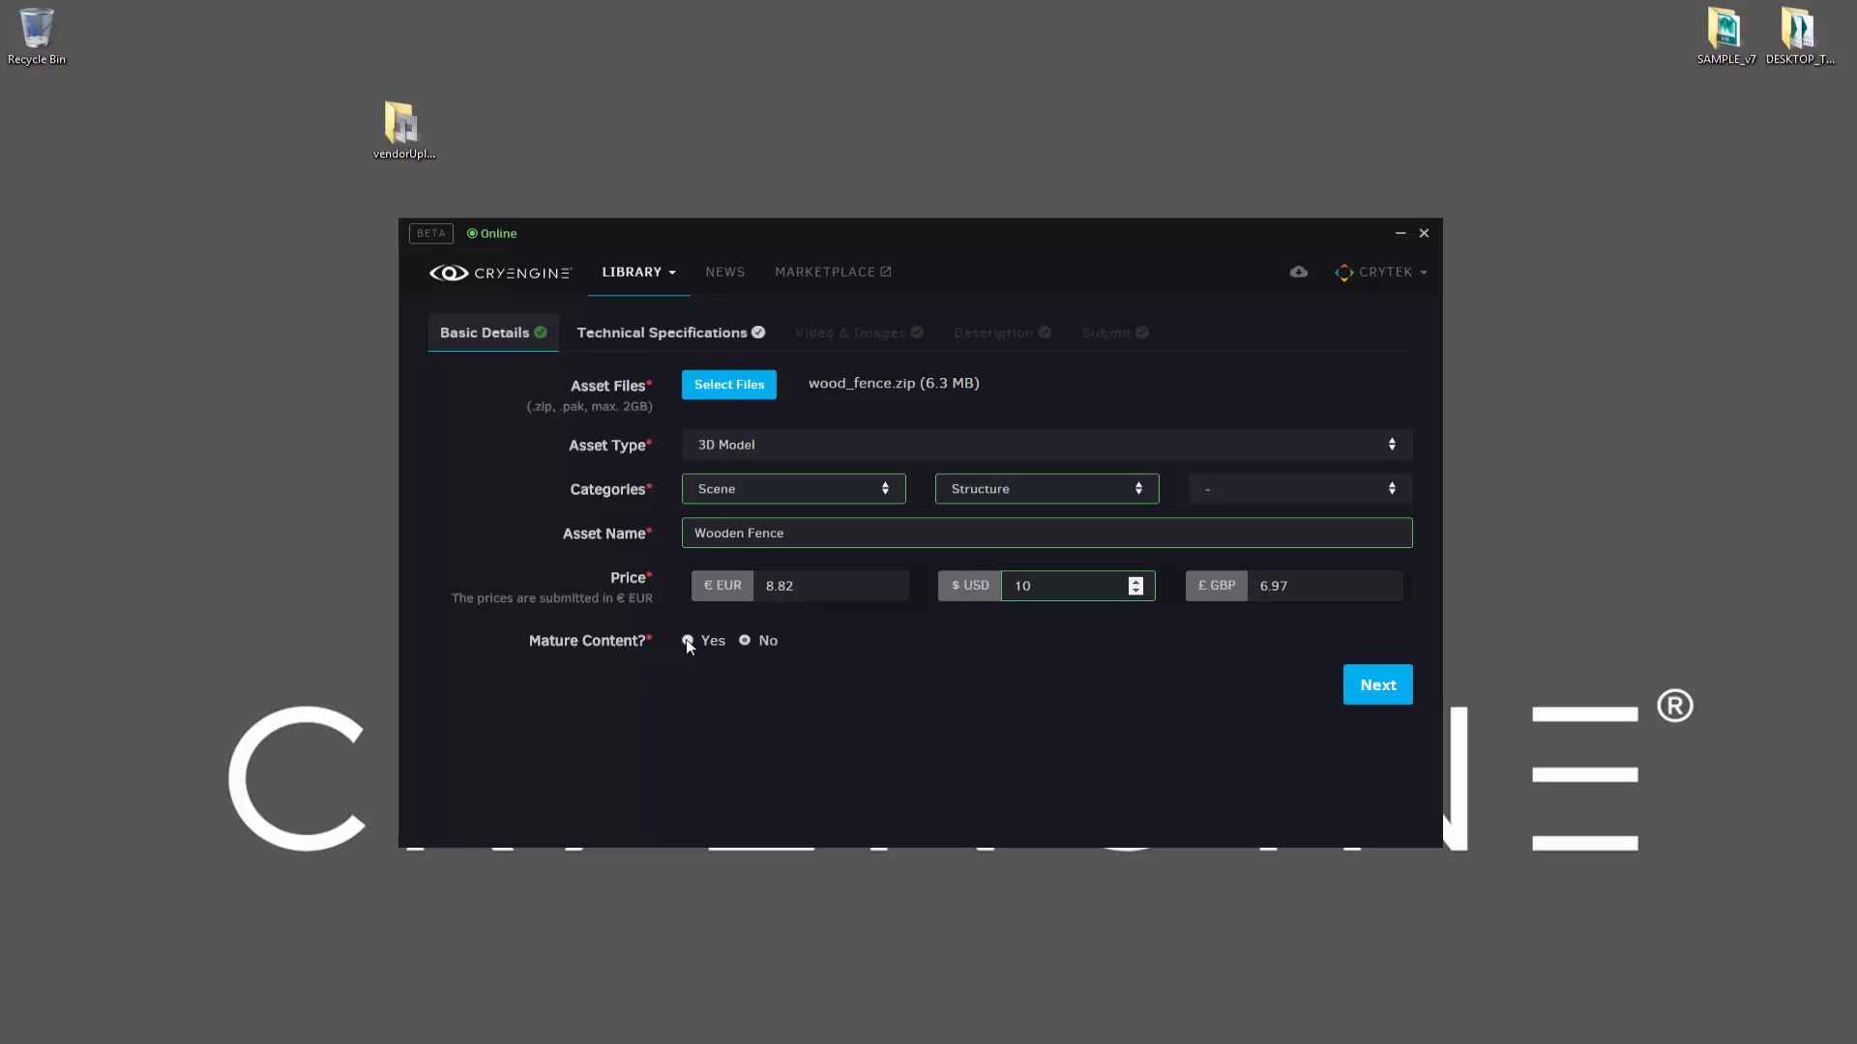
pyautogui.click(1368, 697)
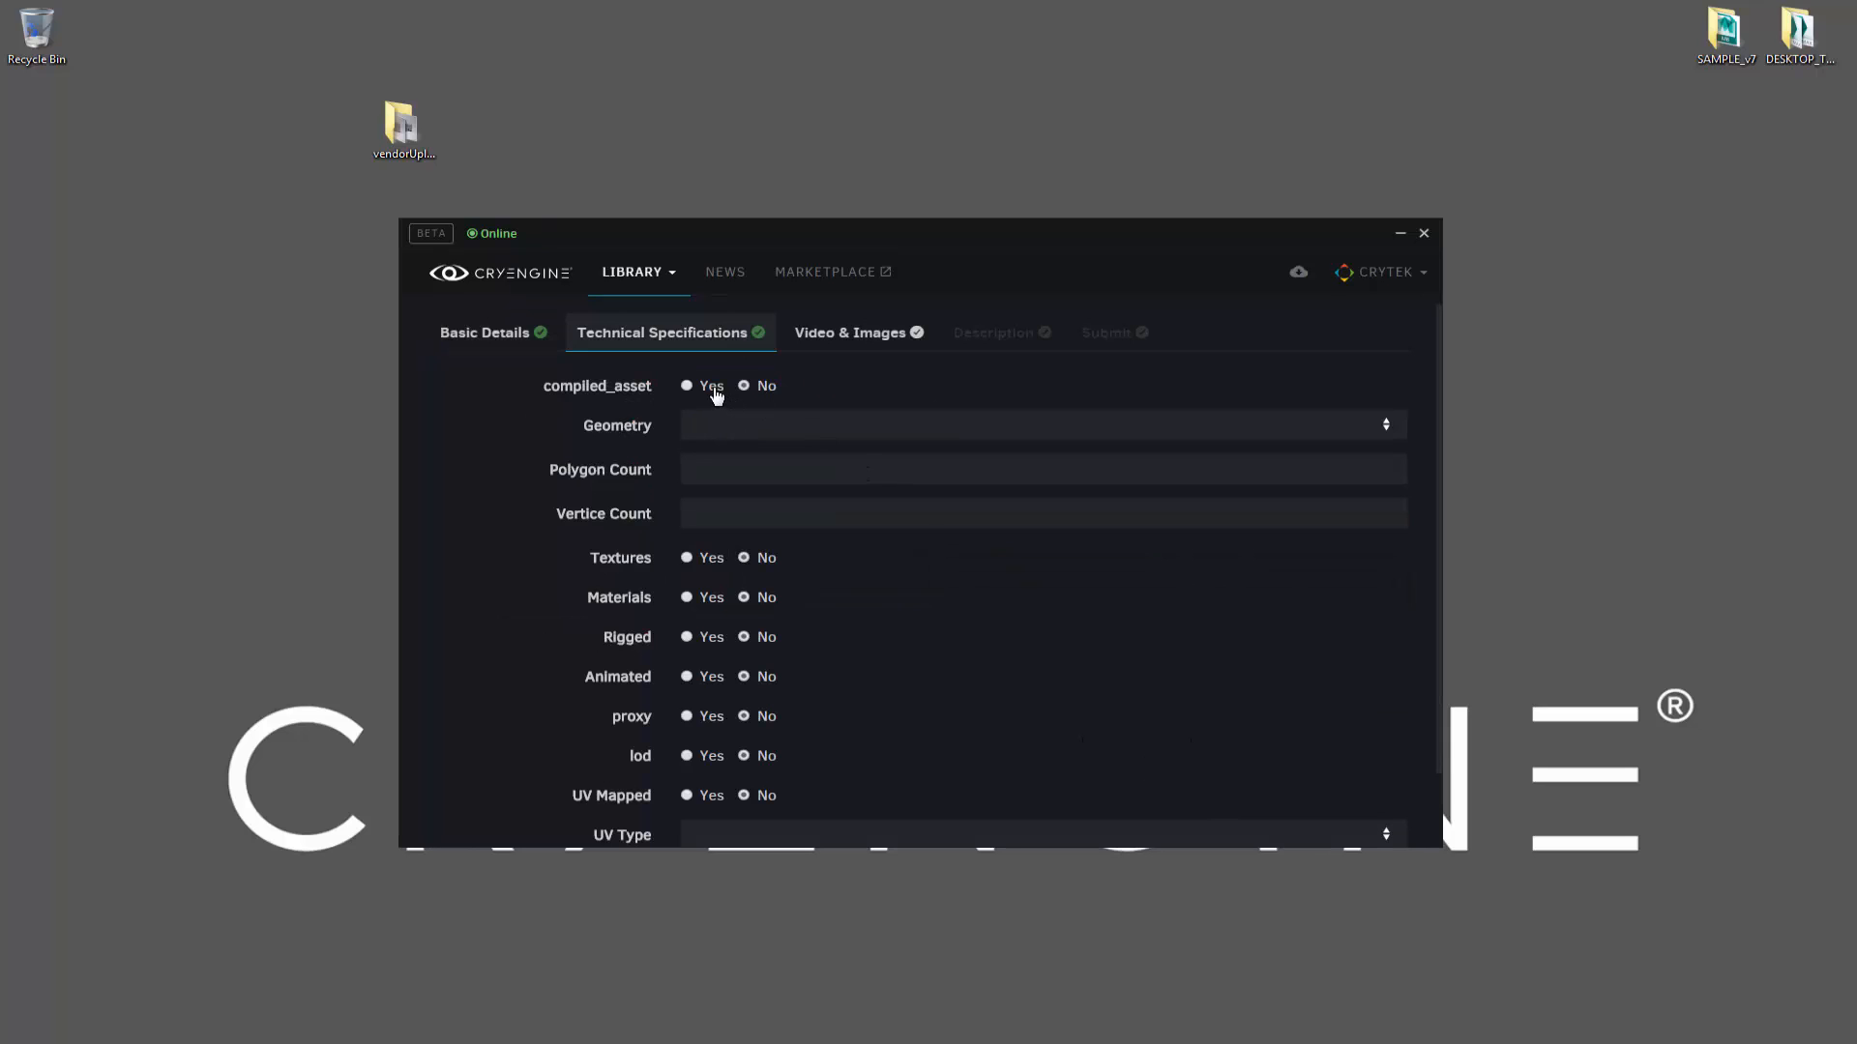
# Specify the geometry as Polygonal Quads-Tris with a polygon count of 2000 and a vertice count of 1000.
pyautogui.moveTo(799, 225); pyautogui.dragTo(980, 148)
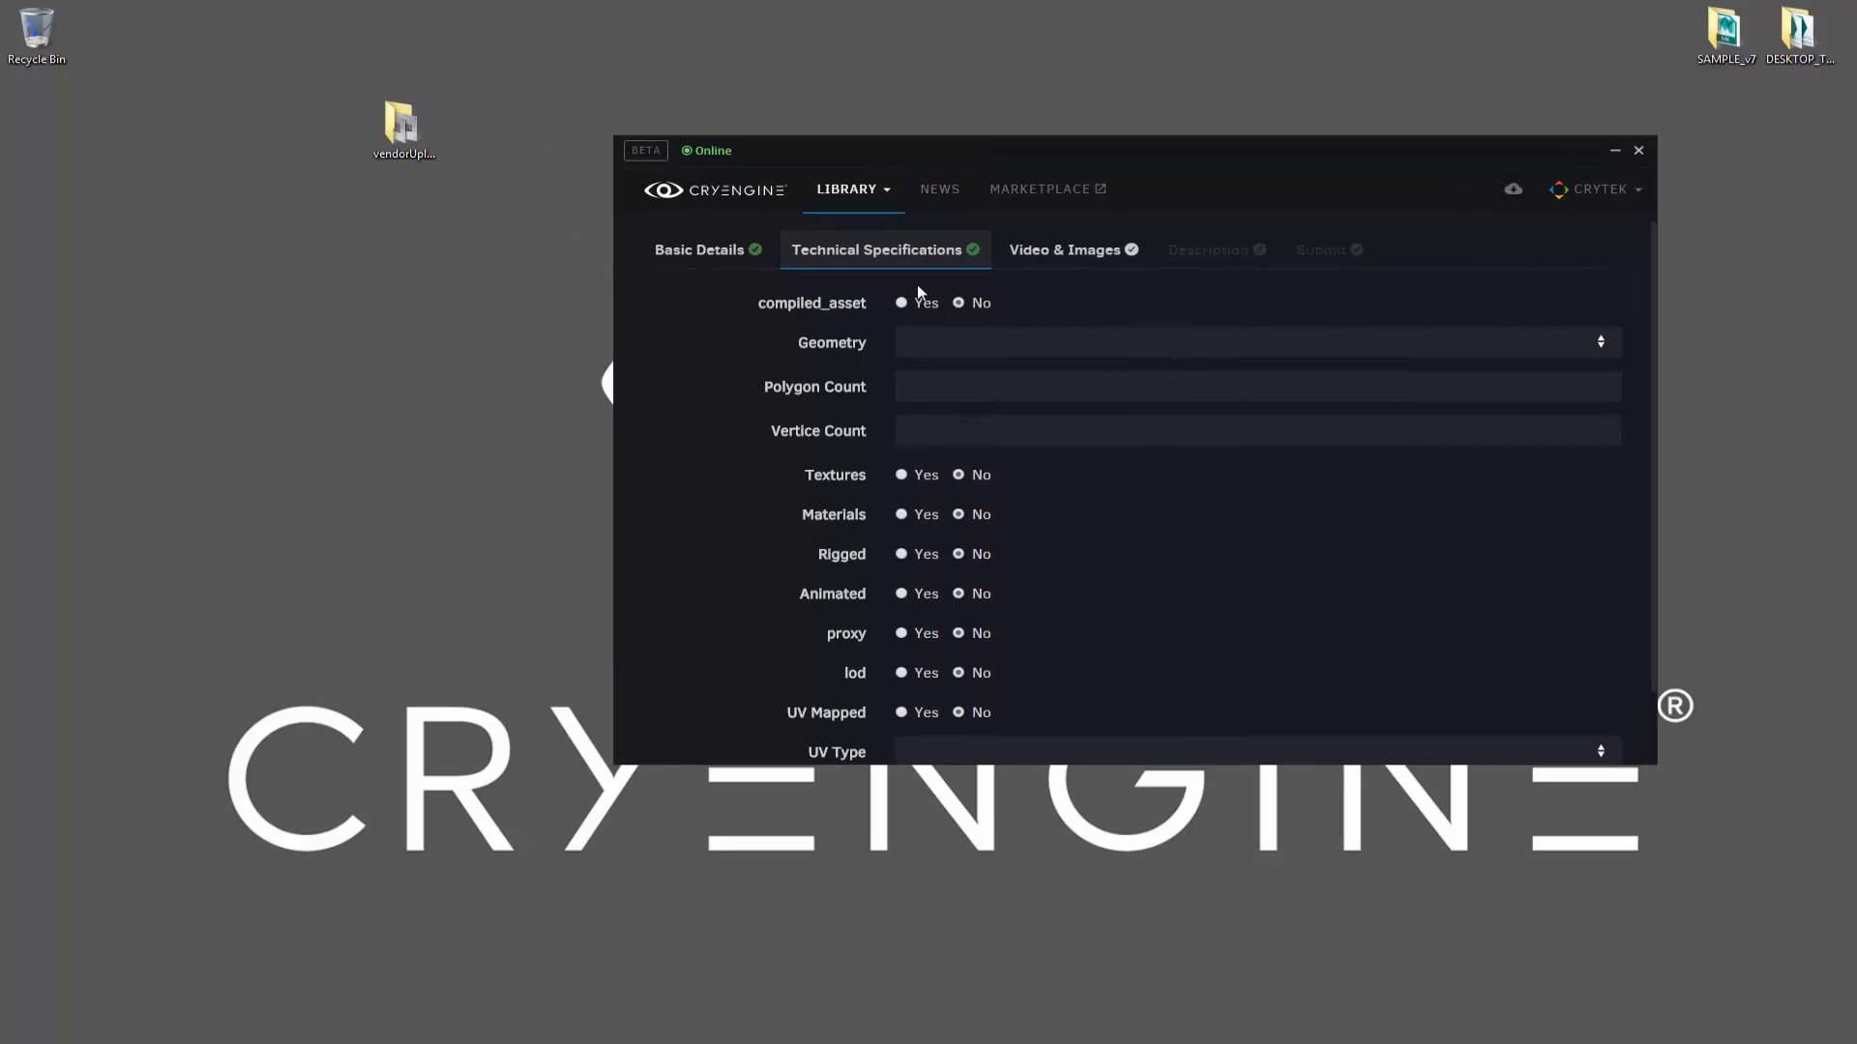
pyautogui.click(983, 348)
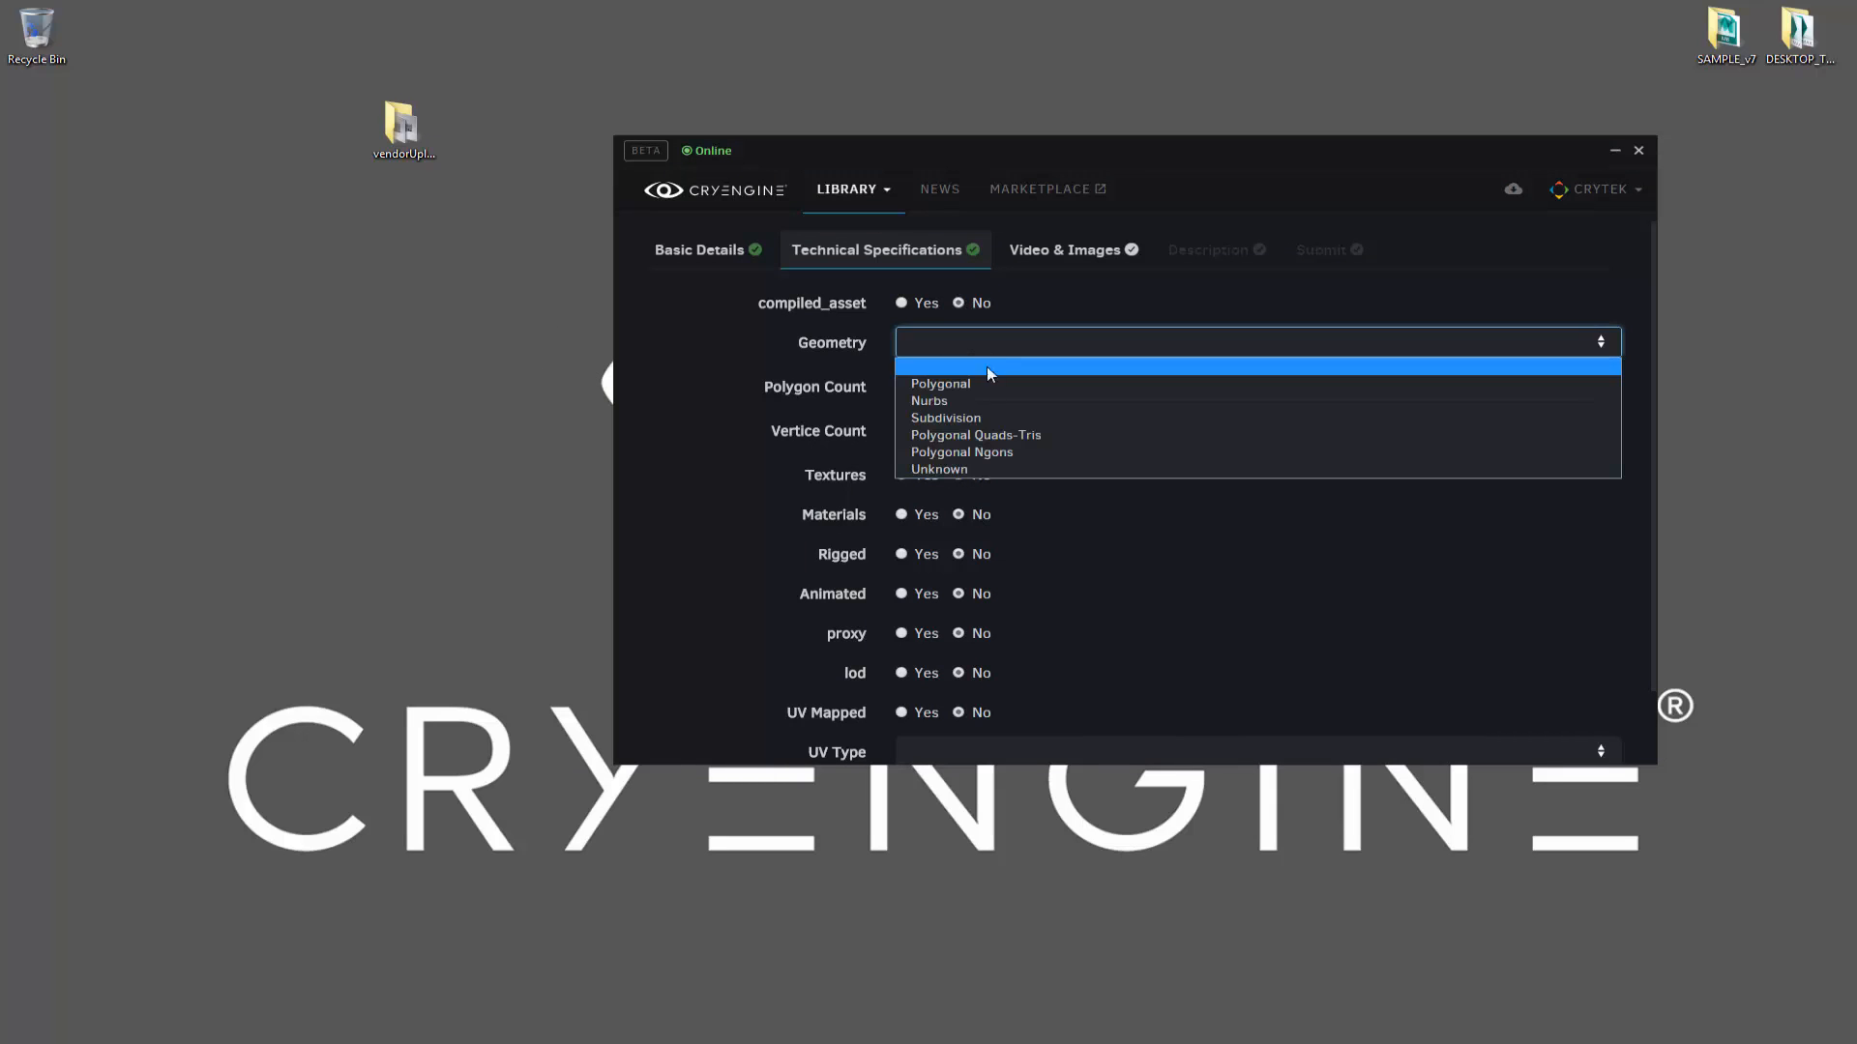
pyautogui.click(1014, 437)
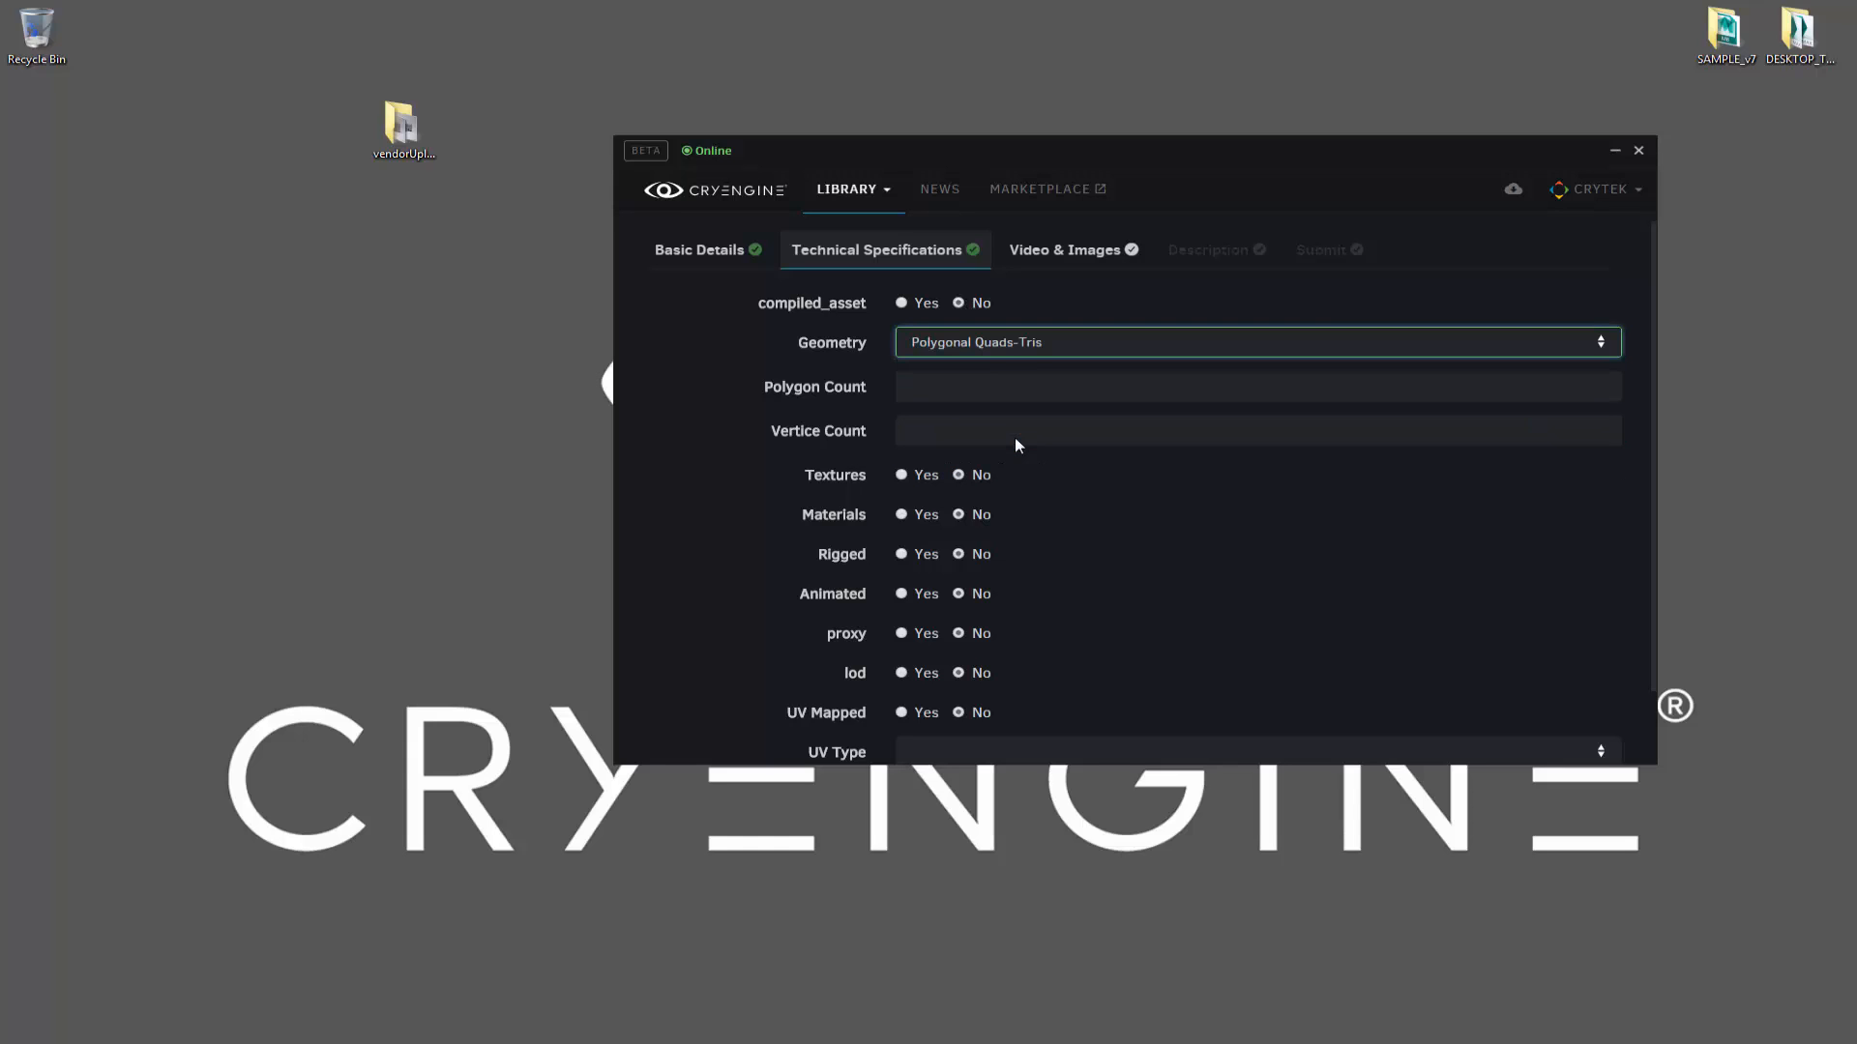
pyautogui.click(1027, 379)
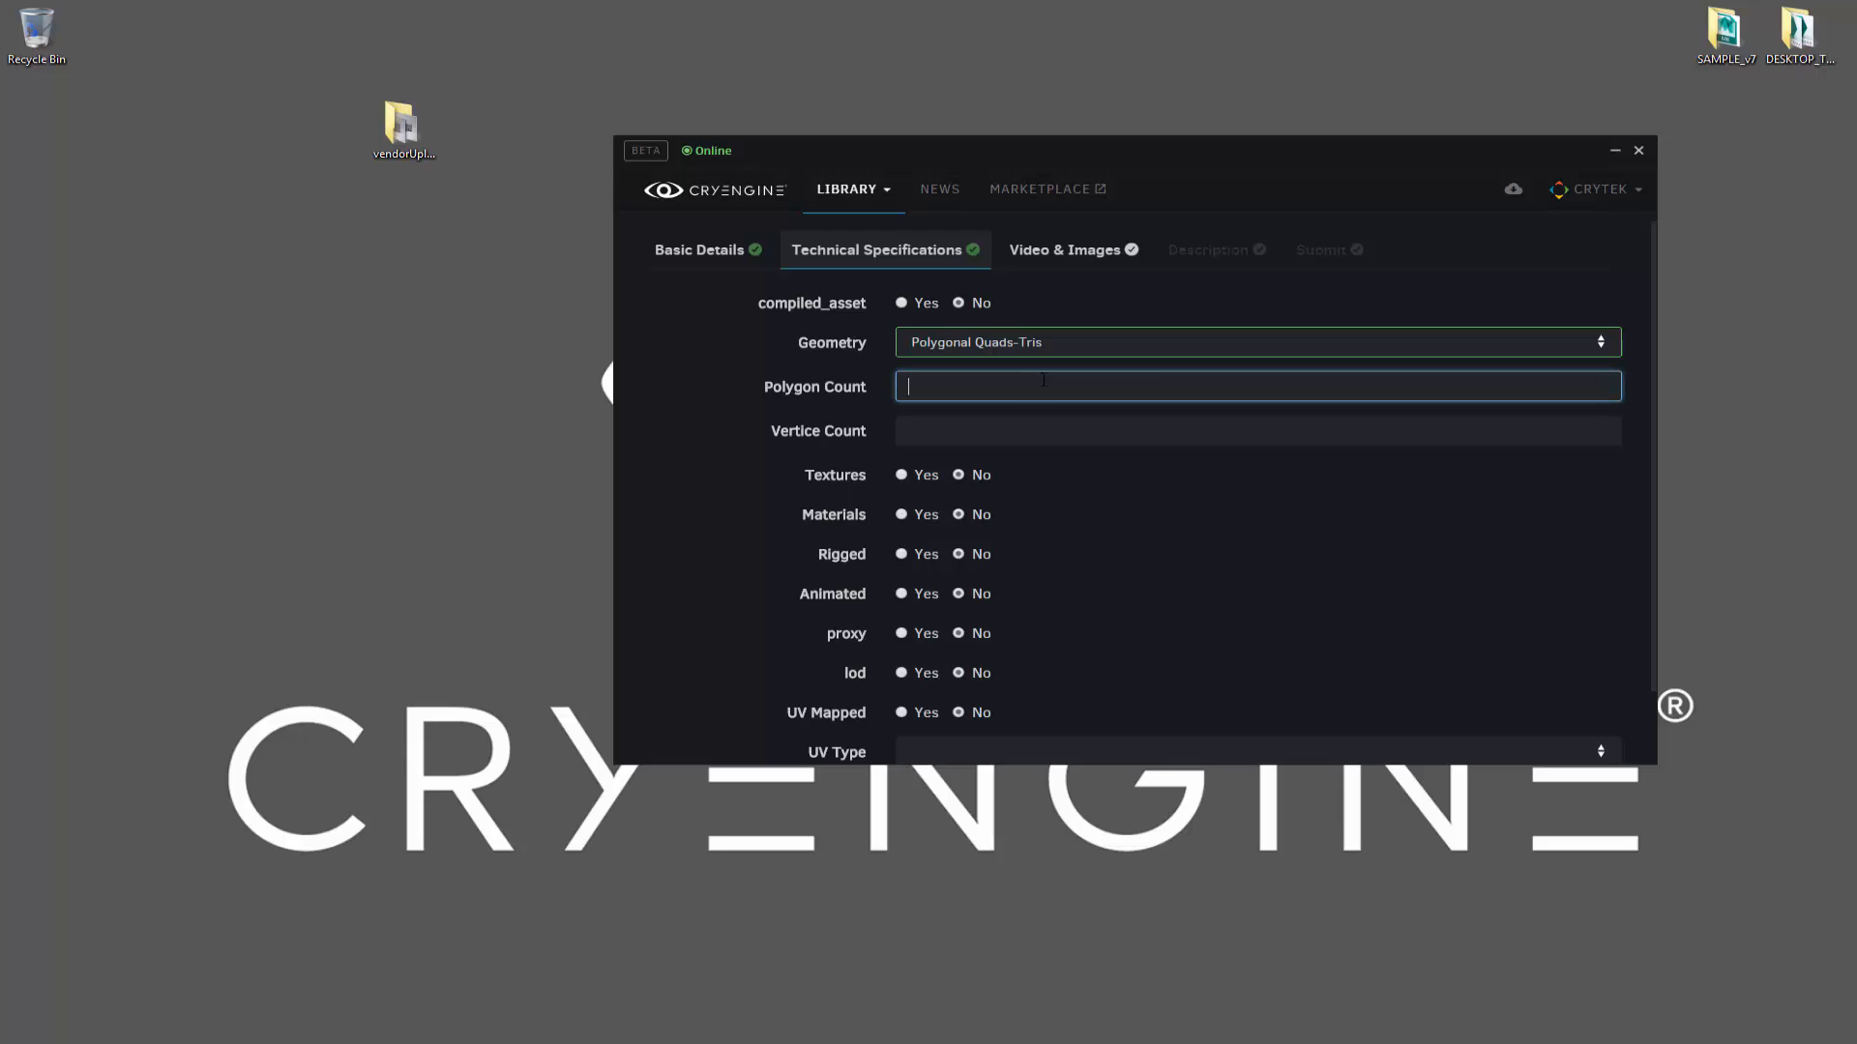
pyautogui.write('2000')
pyautogui.click(1050, 430)
pyautogui.write('1000')
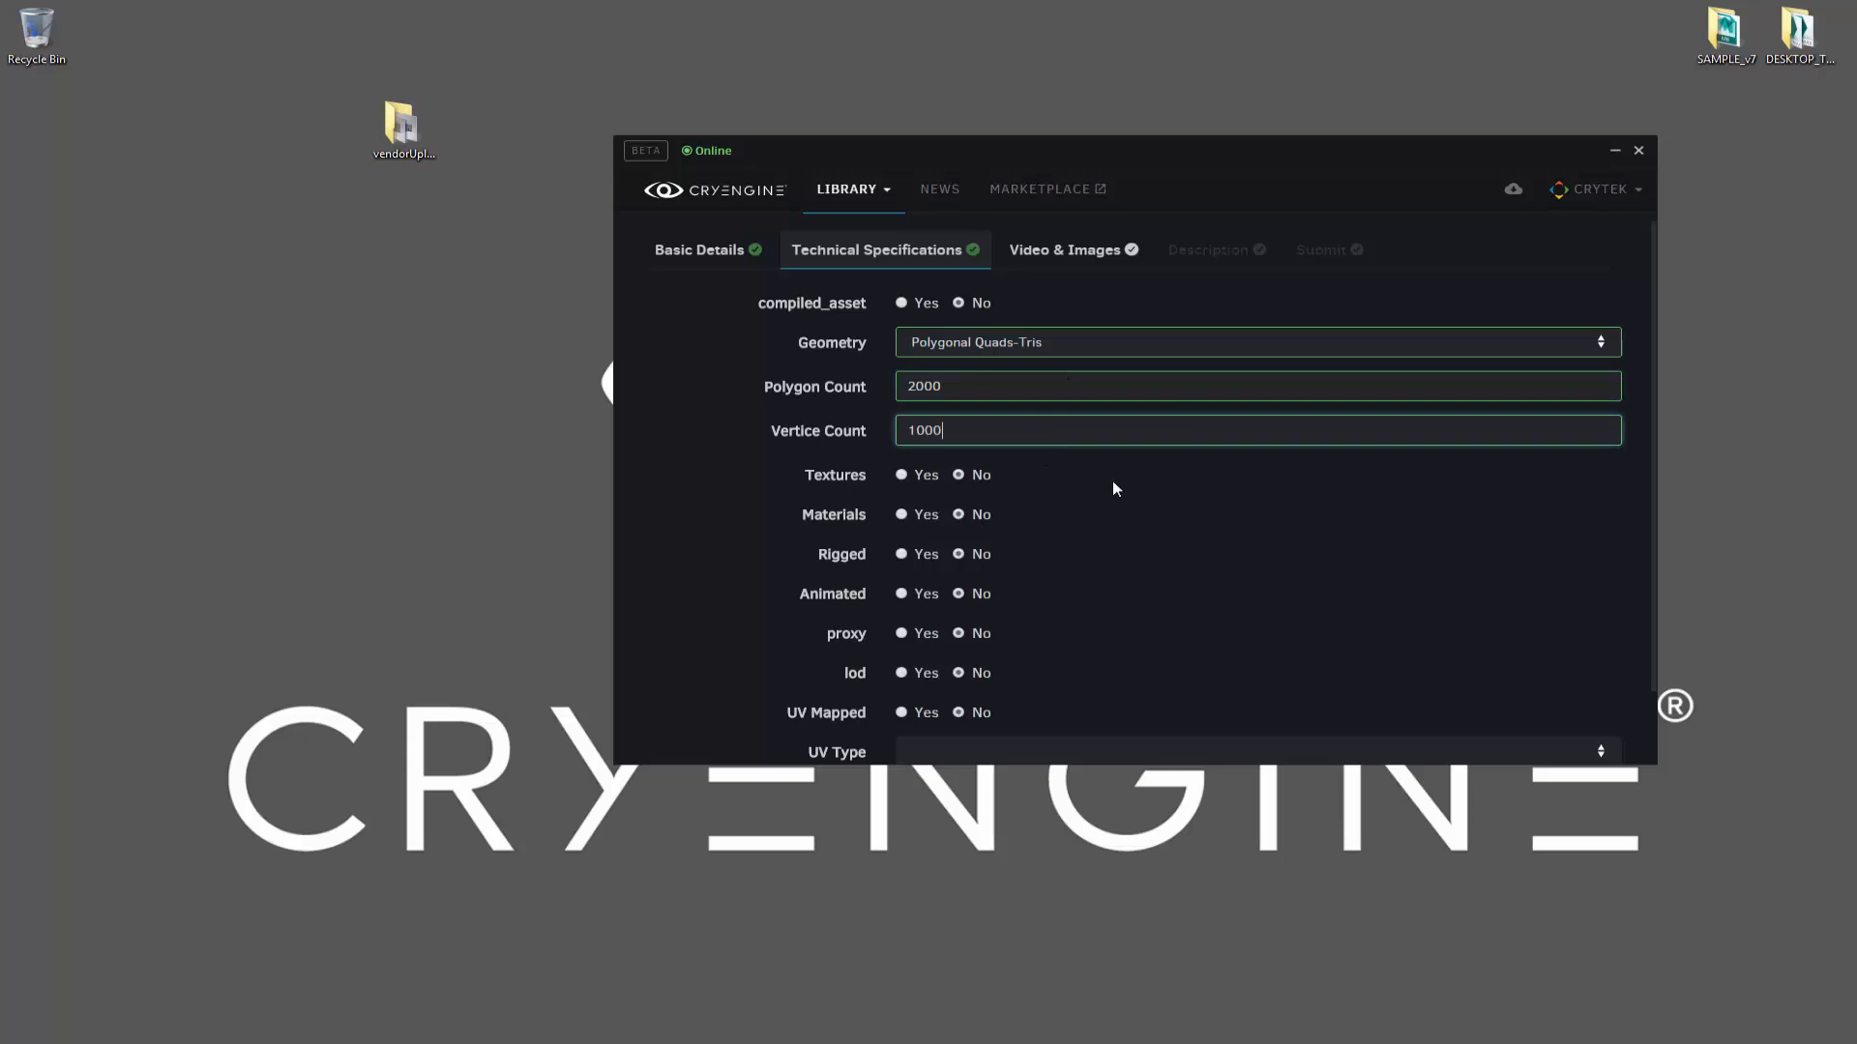
# Set textures, materials, proxy, lod and UV mapped to Yes, choose UV type "Yes, overlapping", and continue to the video and images section.
pyautogui.click(1320, 525)
pyautogui.scroll(-2, 1273, 557)
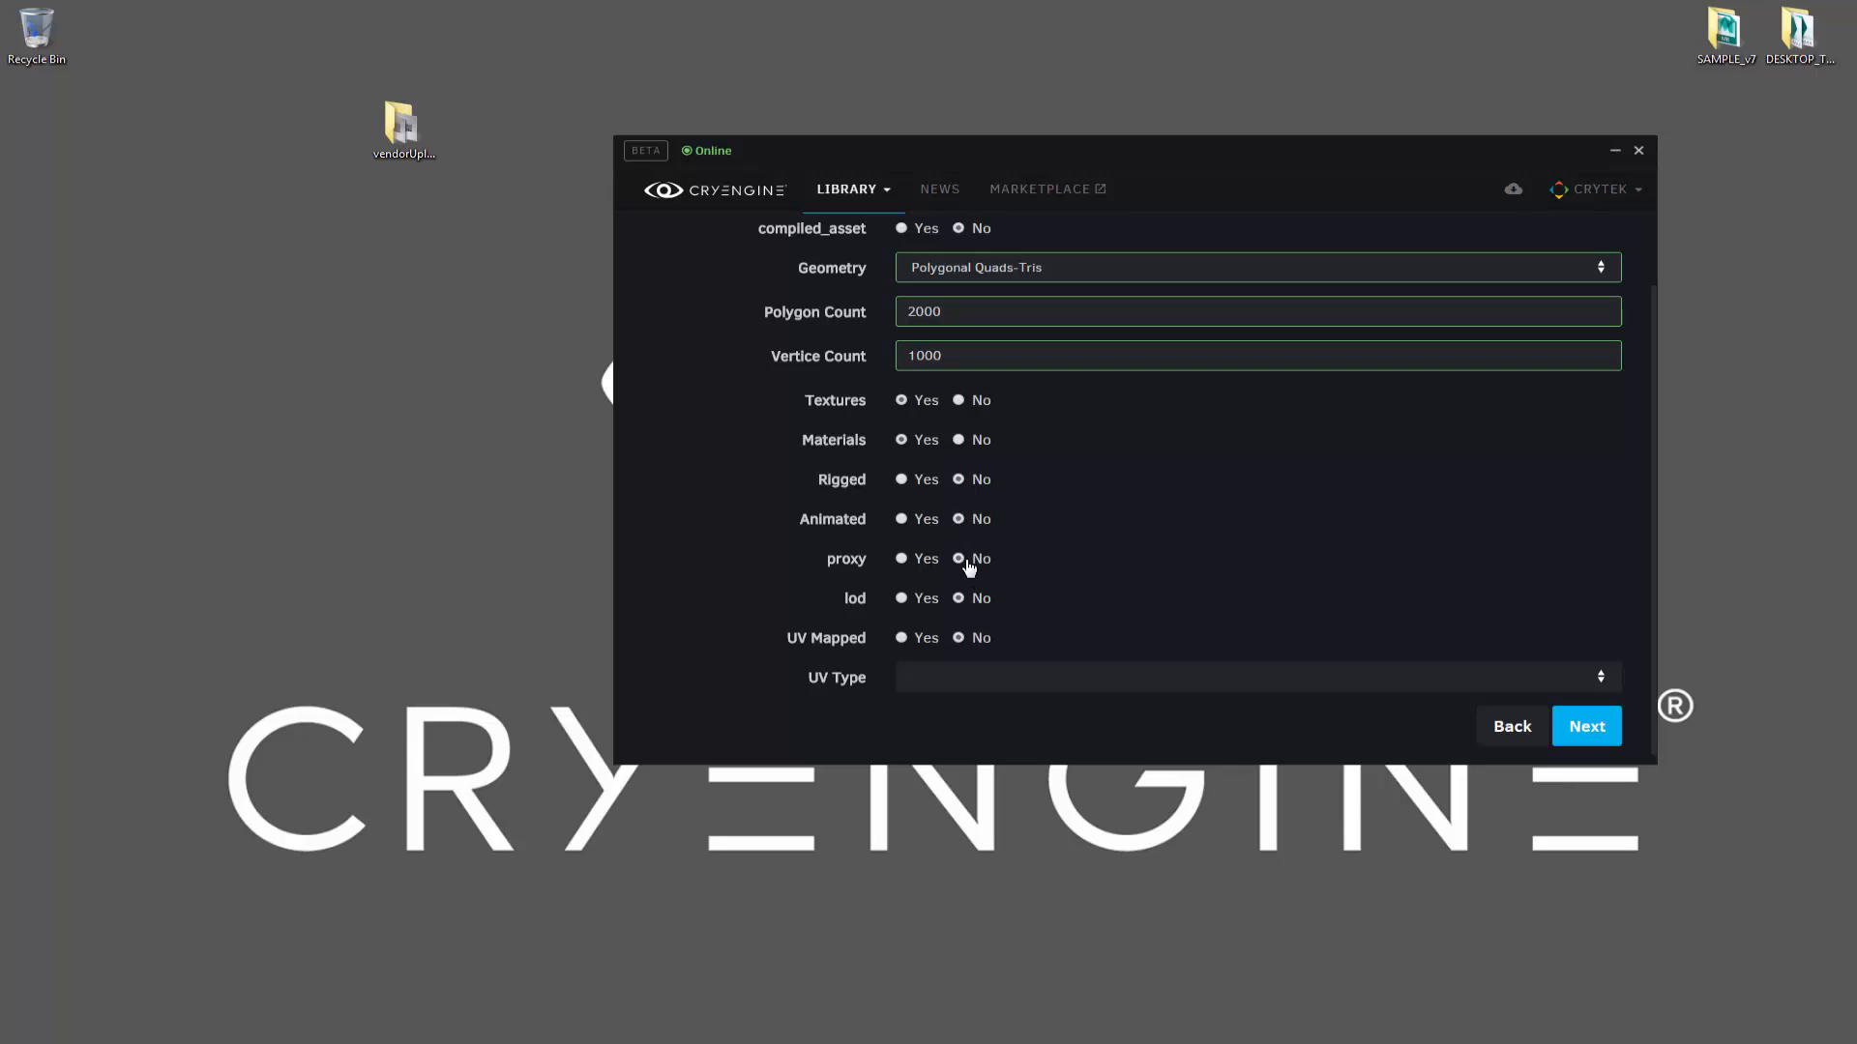
pyautogui.click(903, 559)
pyautogui.click(1011, 677)
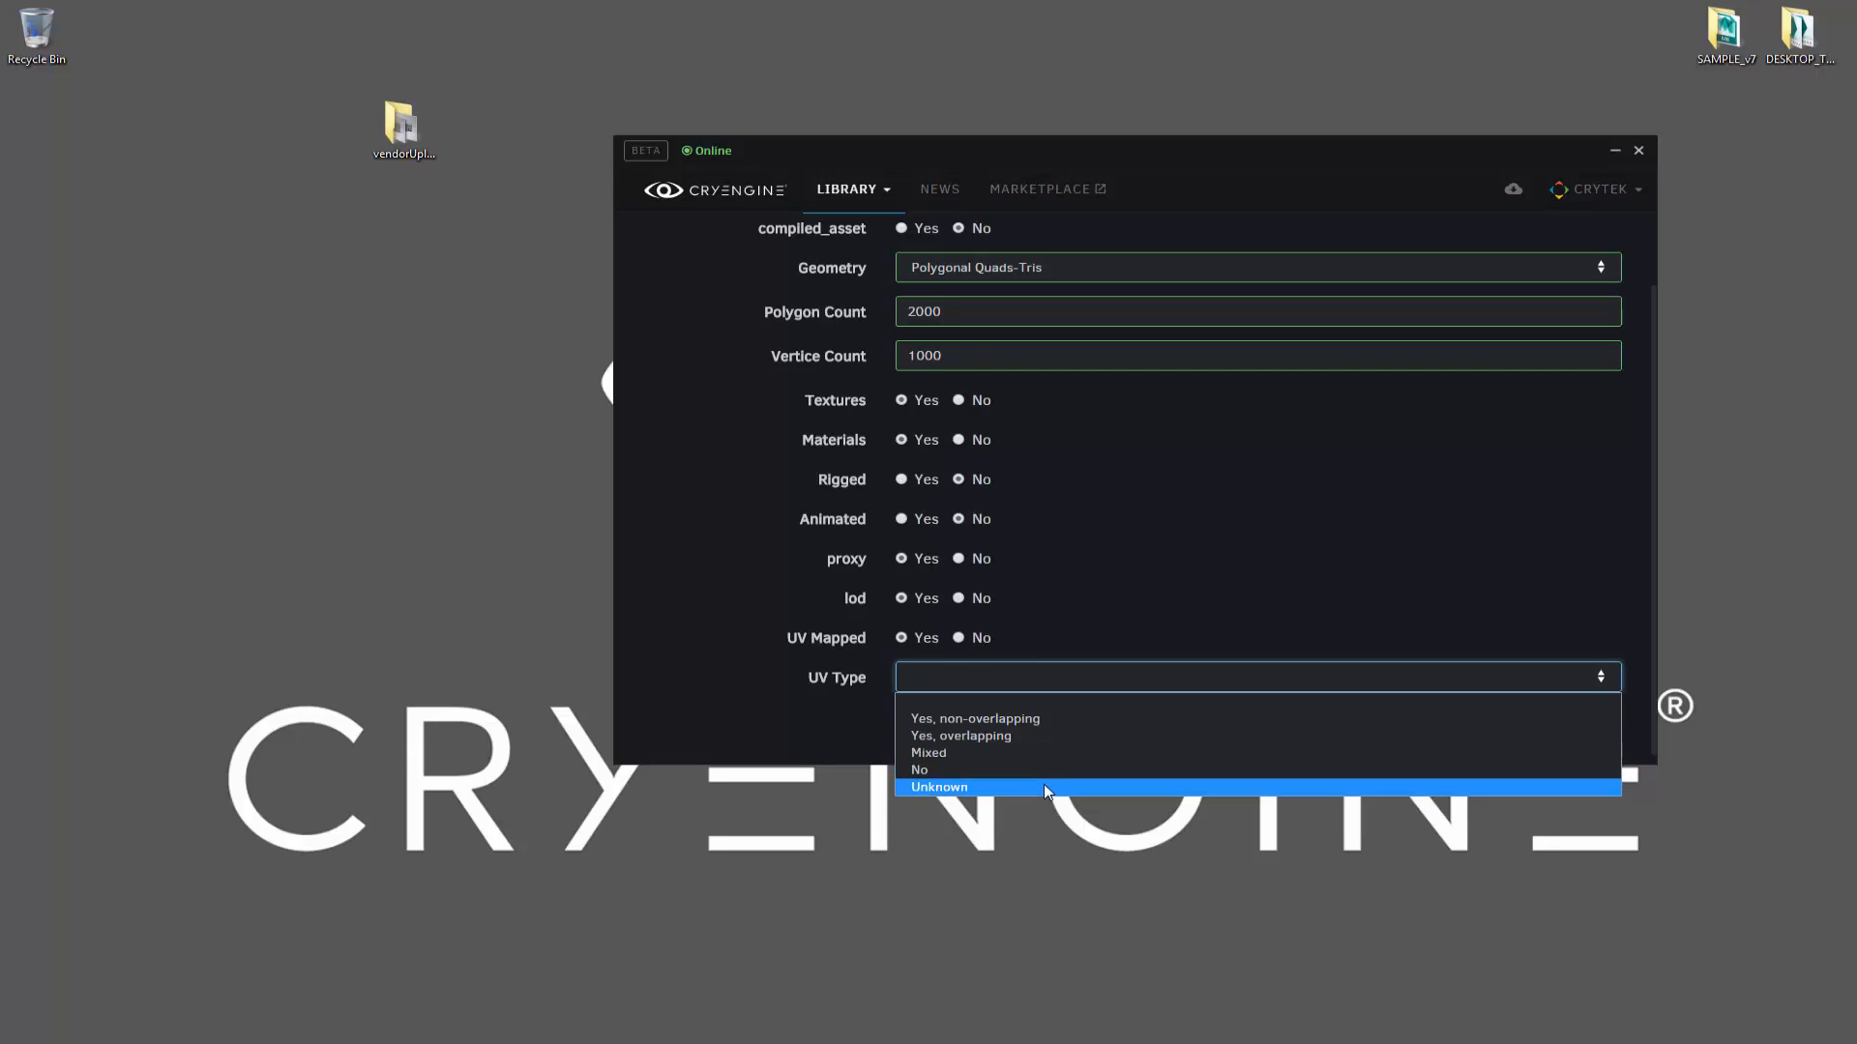
pyautogui.click(1069, 736)
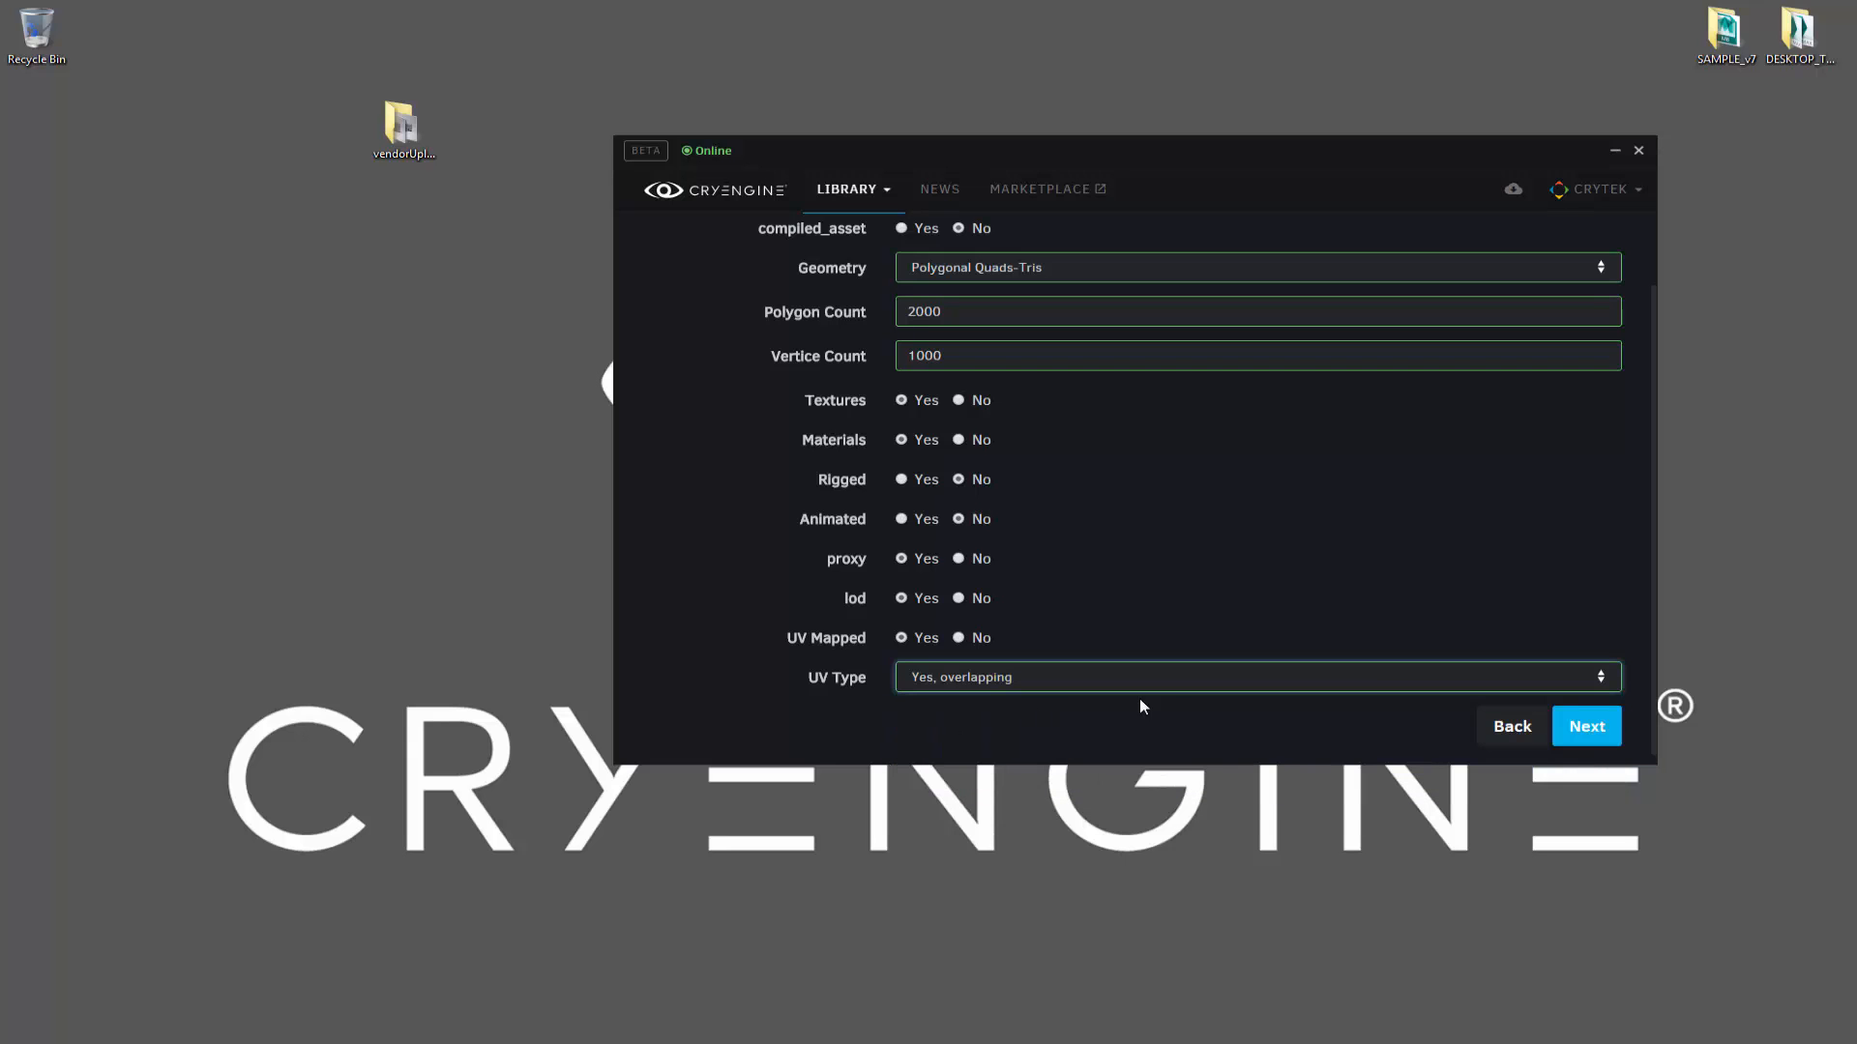
pyautogui.click(1592, 734)
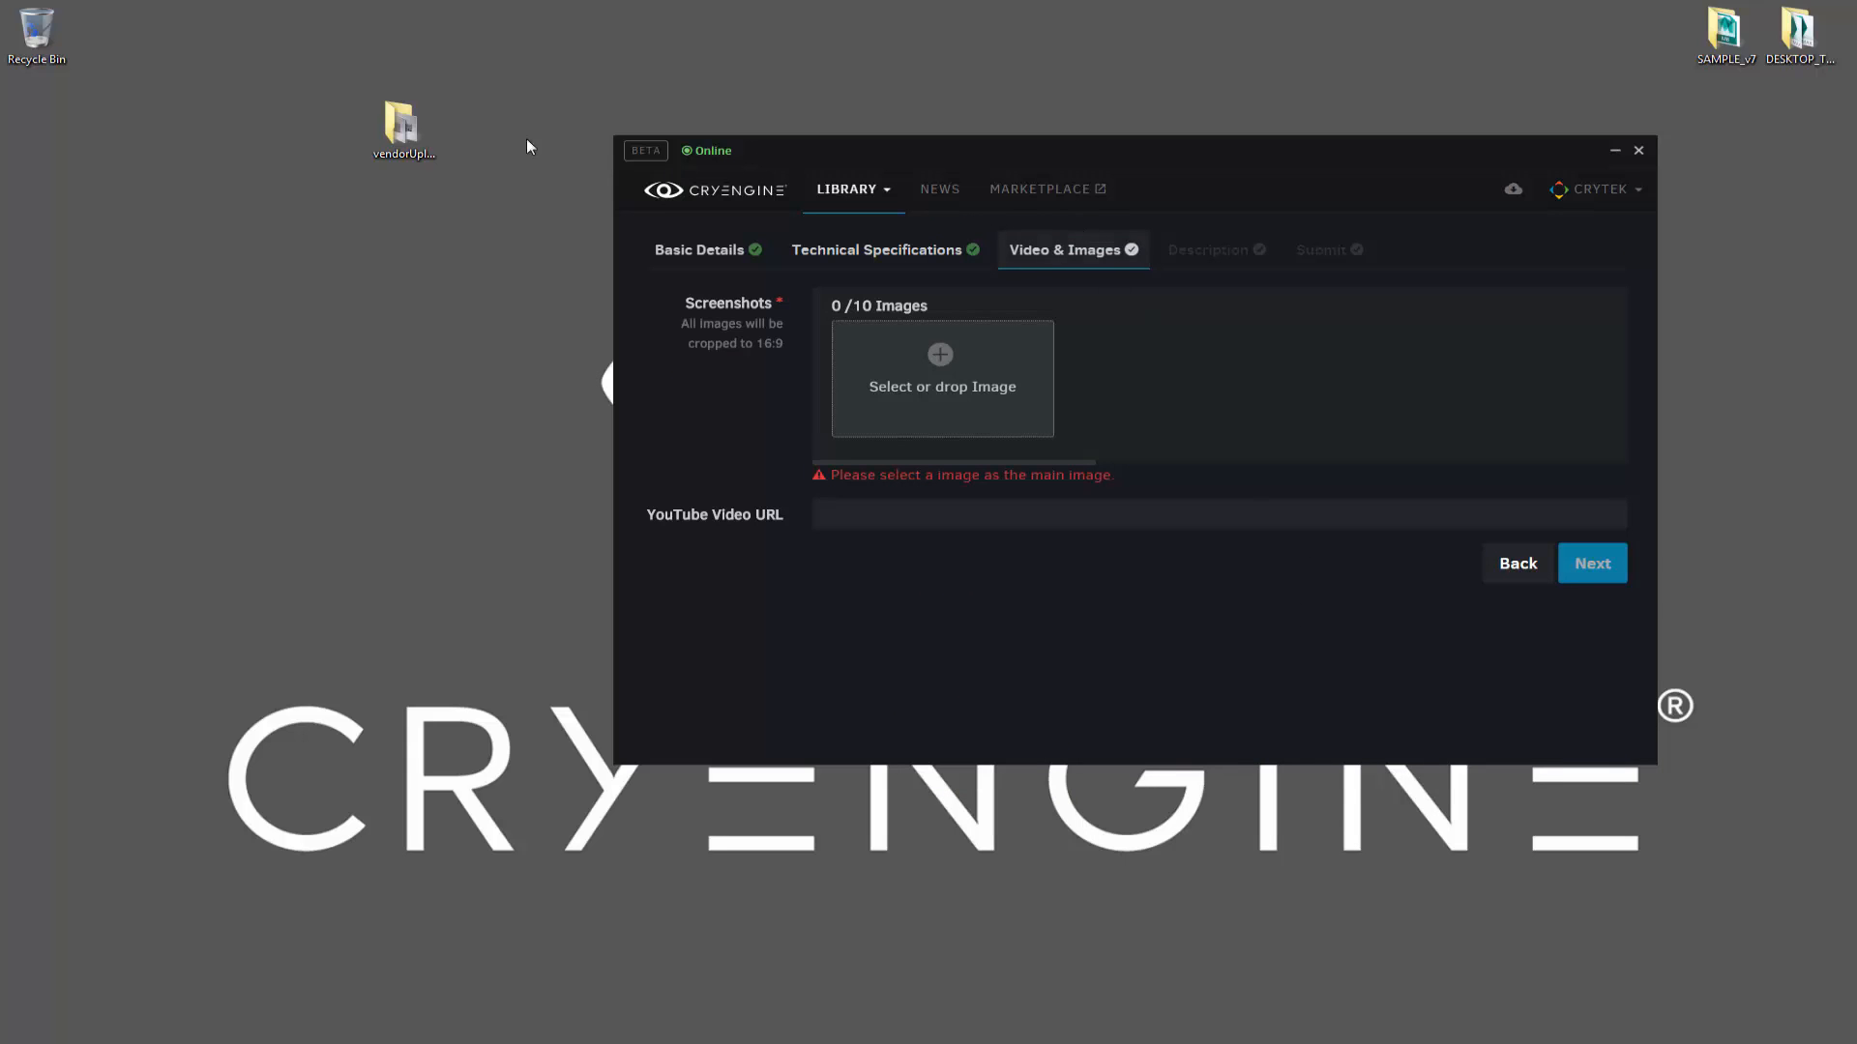
# Add the images fences_04, fences_03, fences_02 and fences_01 from the vendorUpload folder as the submission's screenshots.
pyautogui.doubleClick(415, 125)
pyautogui.moveTo(1114, 60); pyautogui.dragTo(224, 148)
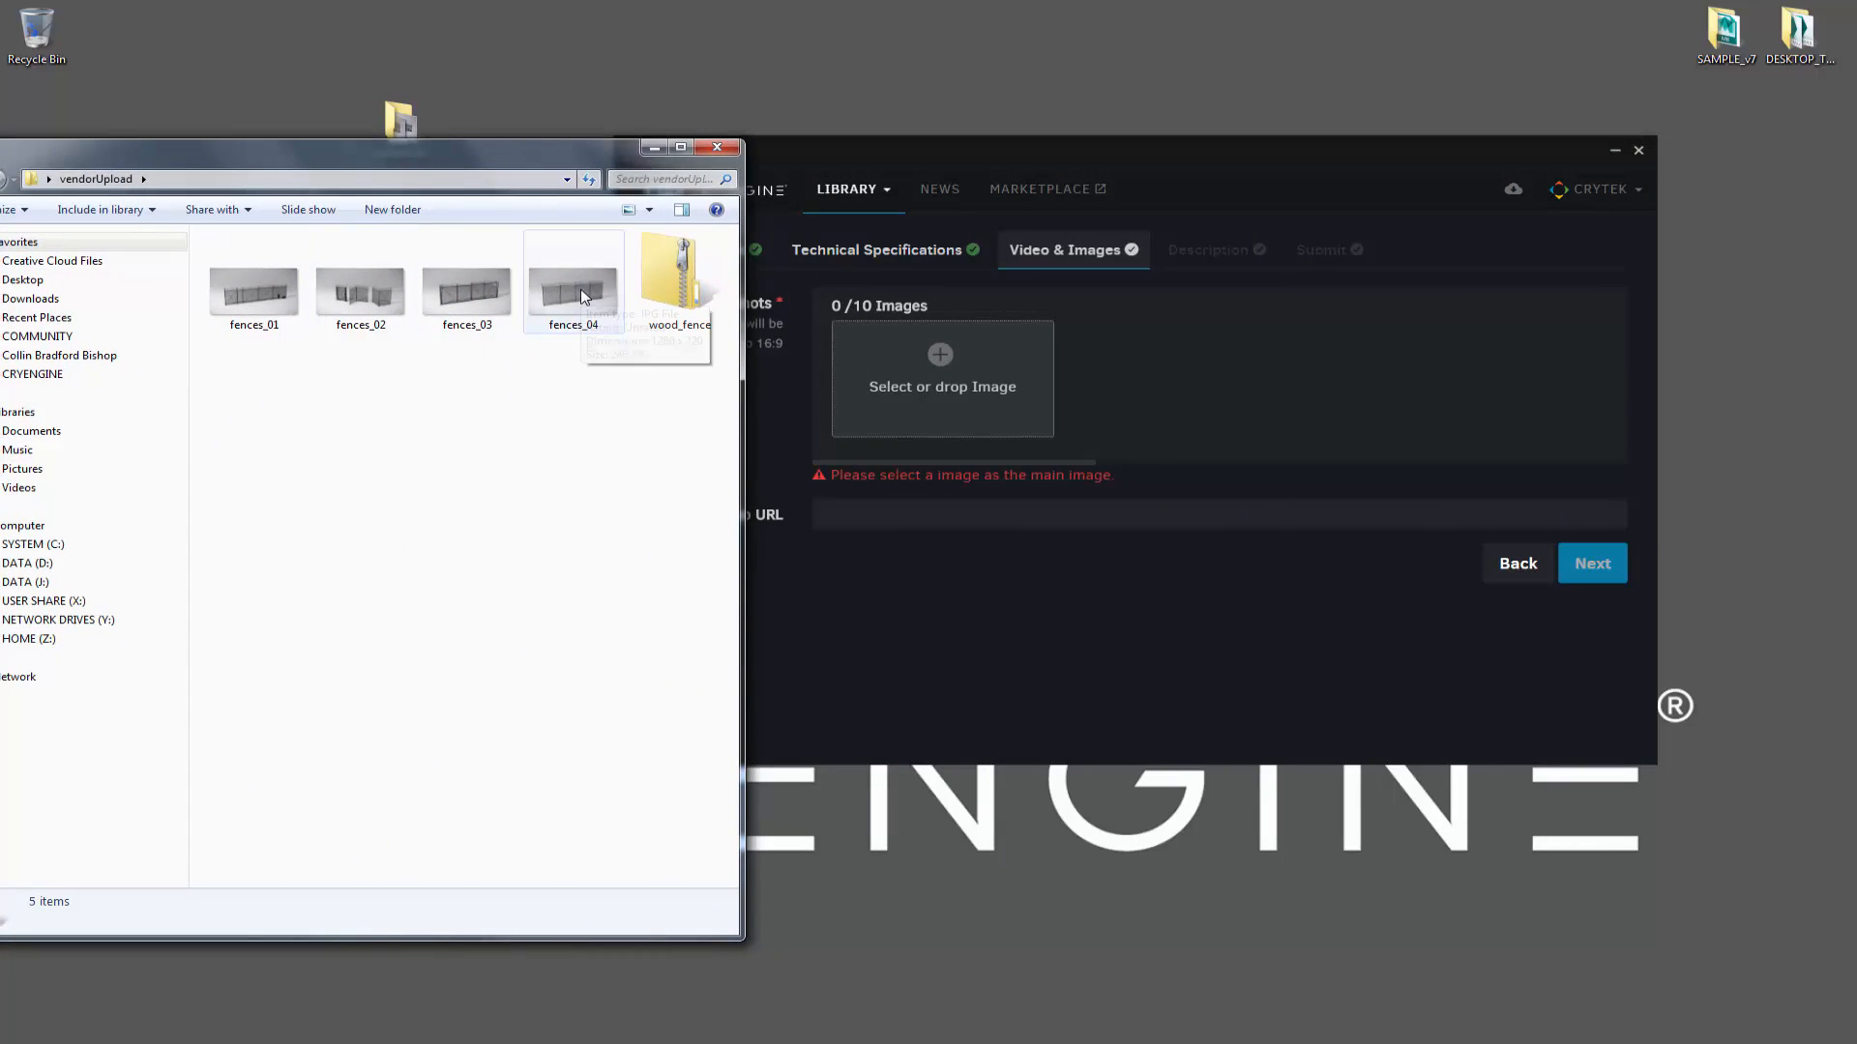
pyautogui.moveTo(585, 296); pyautogui.dragTo(943, 387)
pyautogui.moveTo(453, 301); pyautogui.dragTo(867, 391)
pyautogui.moveTo(385, 285); pyautogui.dragTo(943, 386)
pyautogui.moveTo(244, 280); pyautogui.dragTo(907, 369)
pyautogui.moveTo(1072, 468); pyautogui.dragTo(1110, 514)
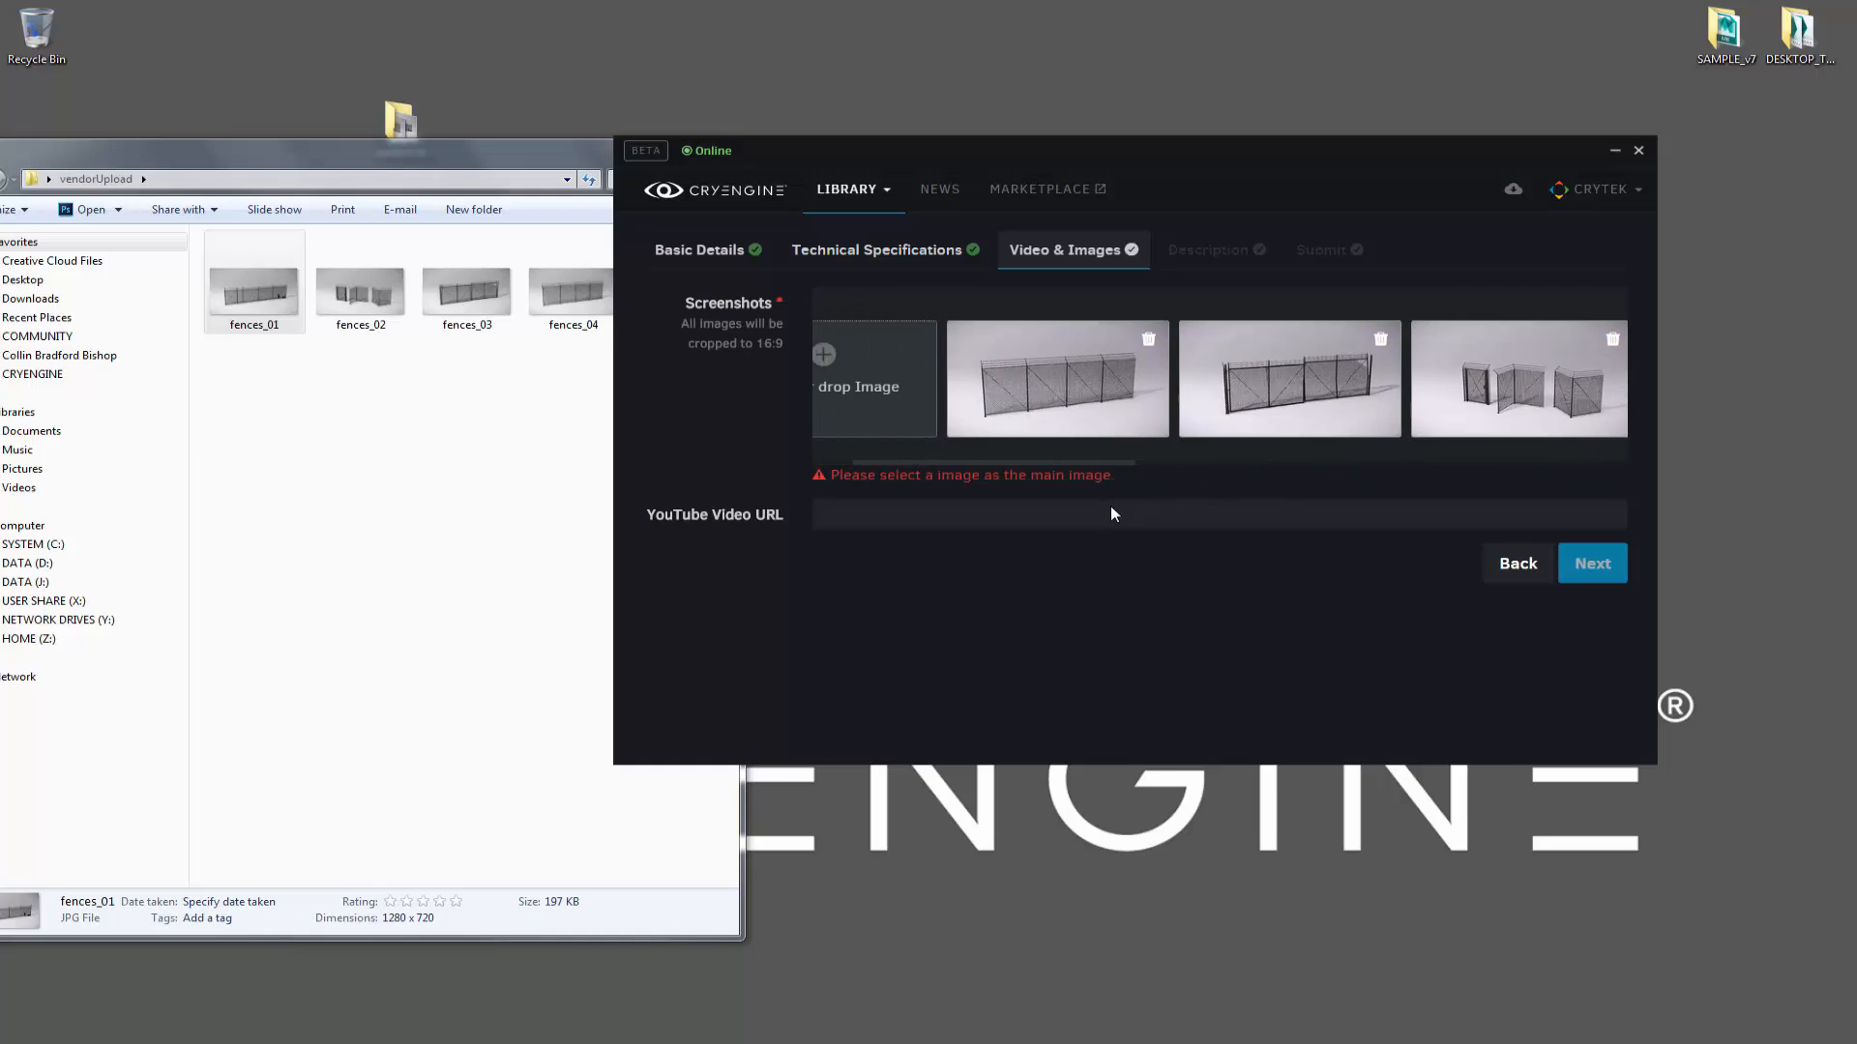
# Make the second screenshot the main image, leave the YouTube video URL empty, and continue to the description section.
pyautogui.click(1247, 377)
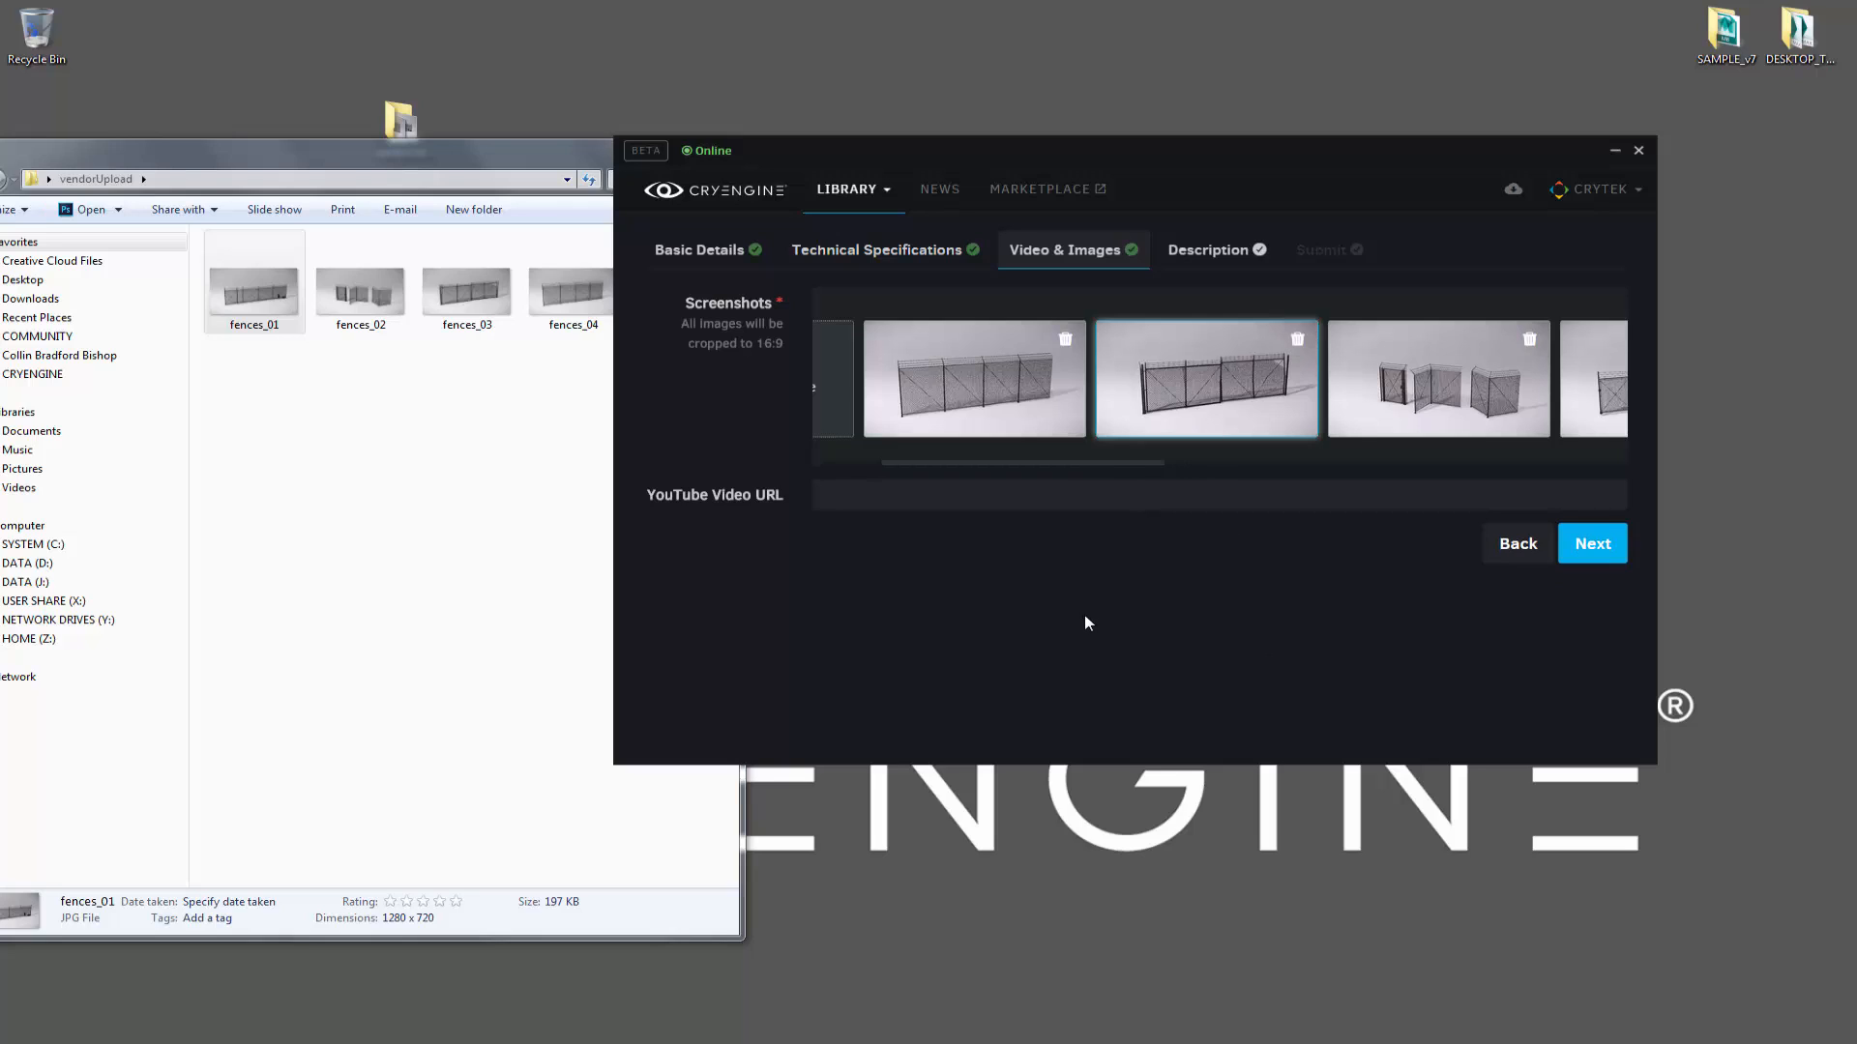
pyautogui.click(1150, 495)
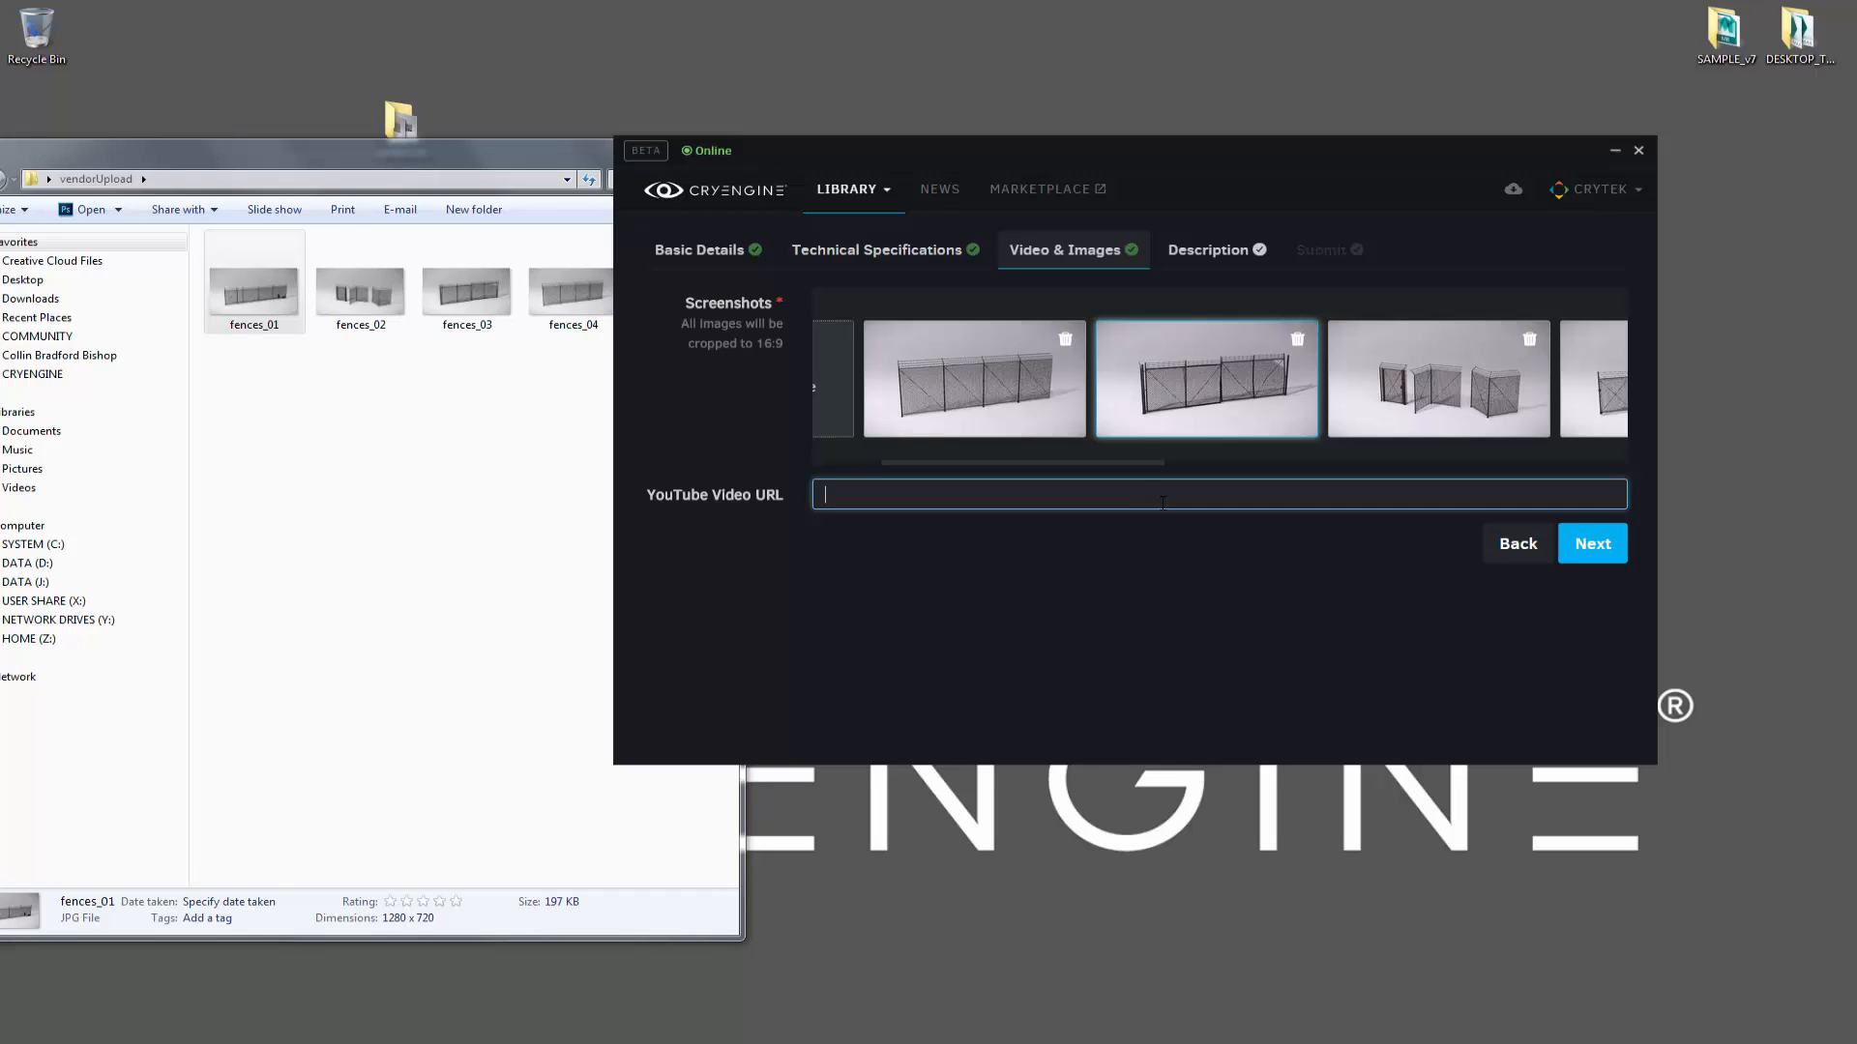
pyautogui.click(1589, 543)
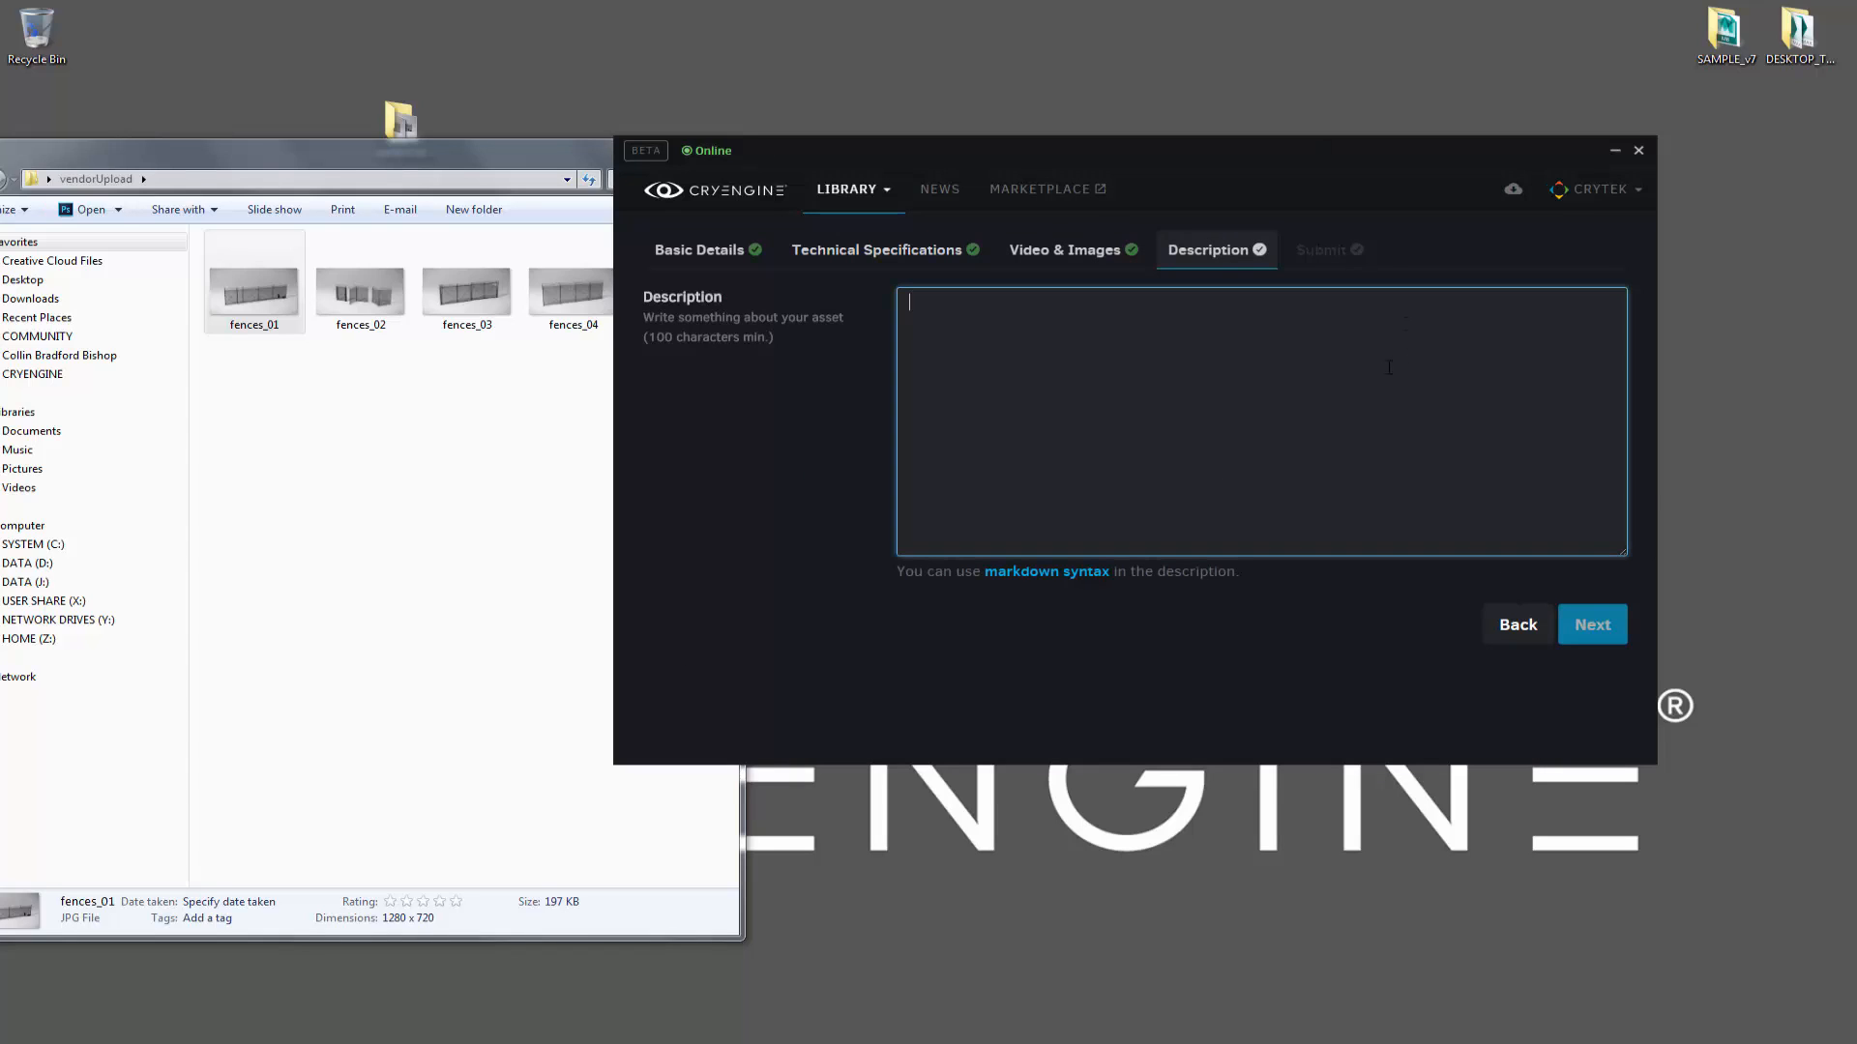
# Enter the asset description "This is the description for the product. So we will say this model has 1000 vertices and maybe 2000 polygons.".
pyautogui.write('This is')
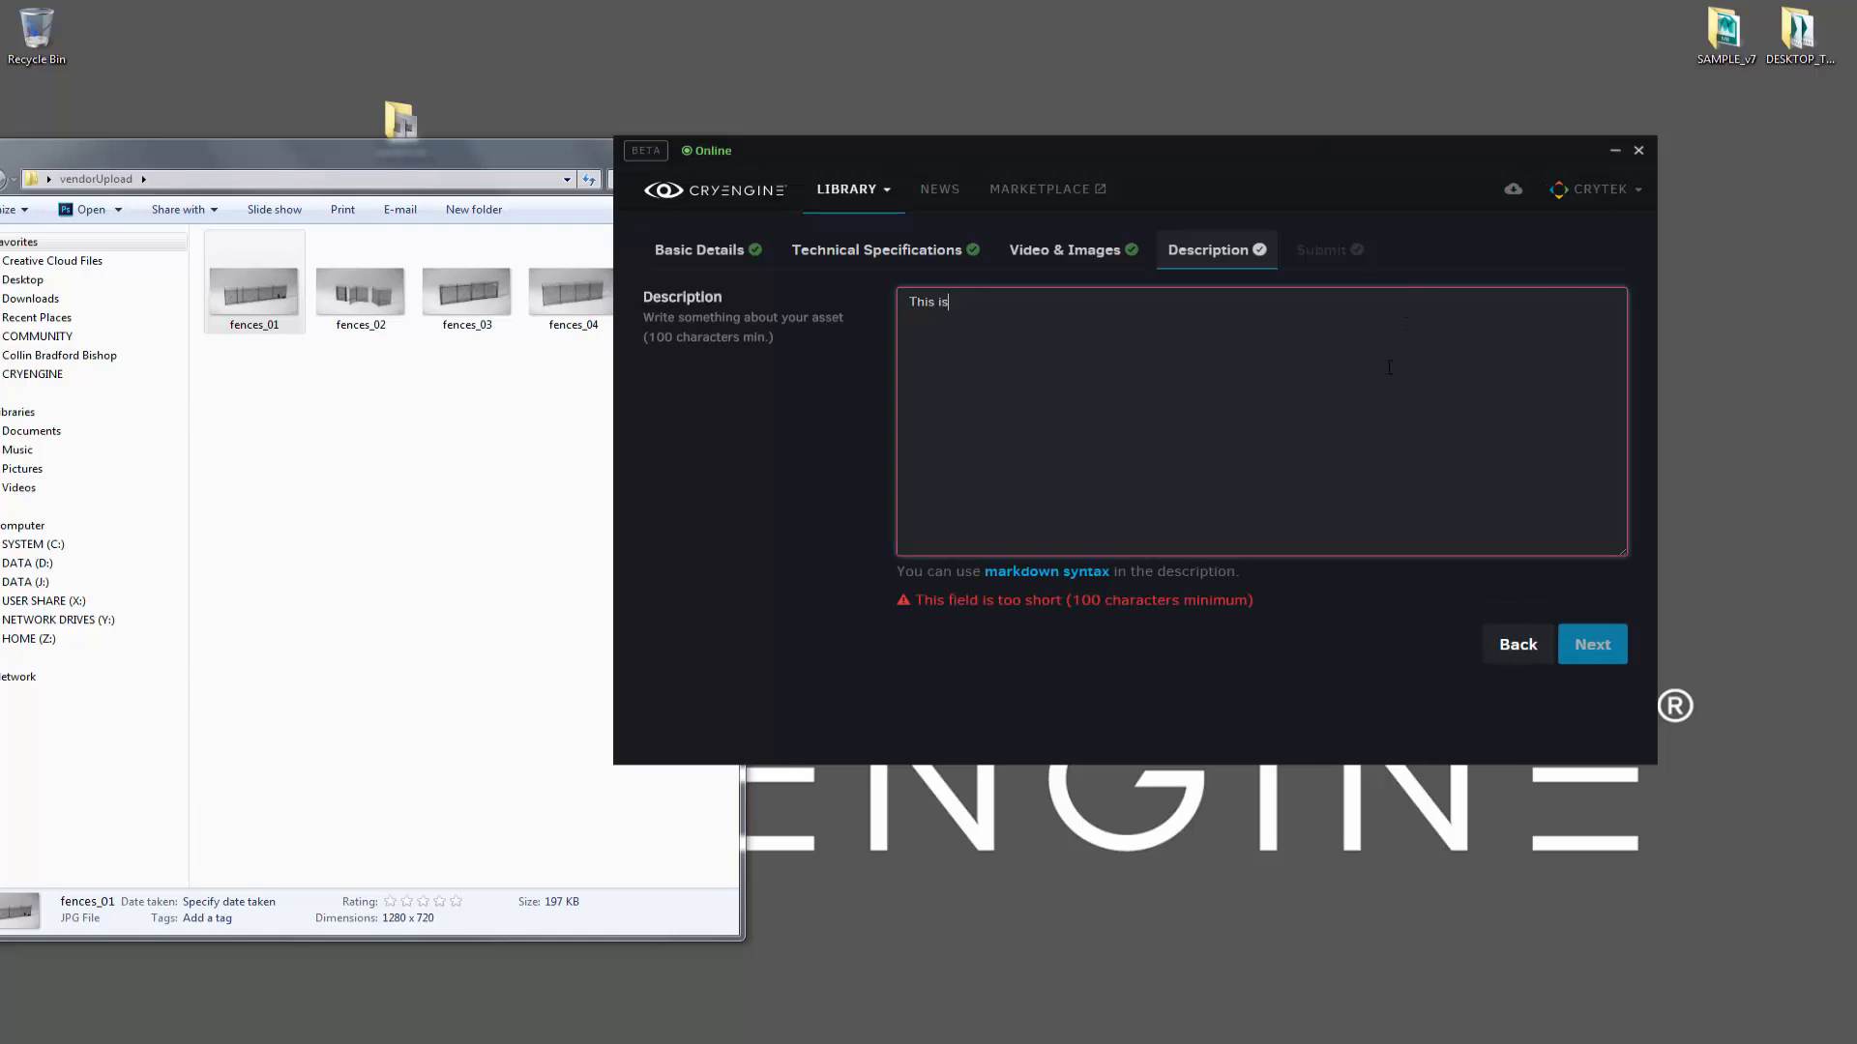
pyautogui.write(' the description for the product. So we will say this model has 1000')
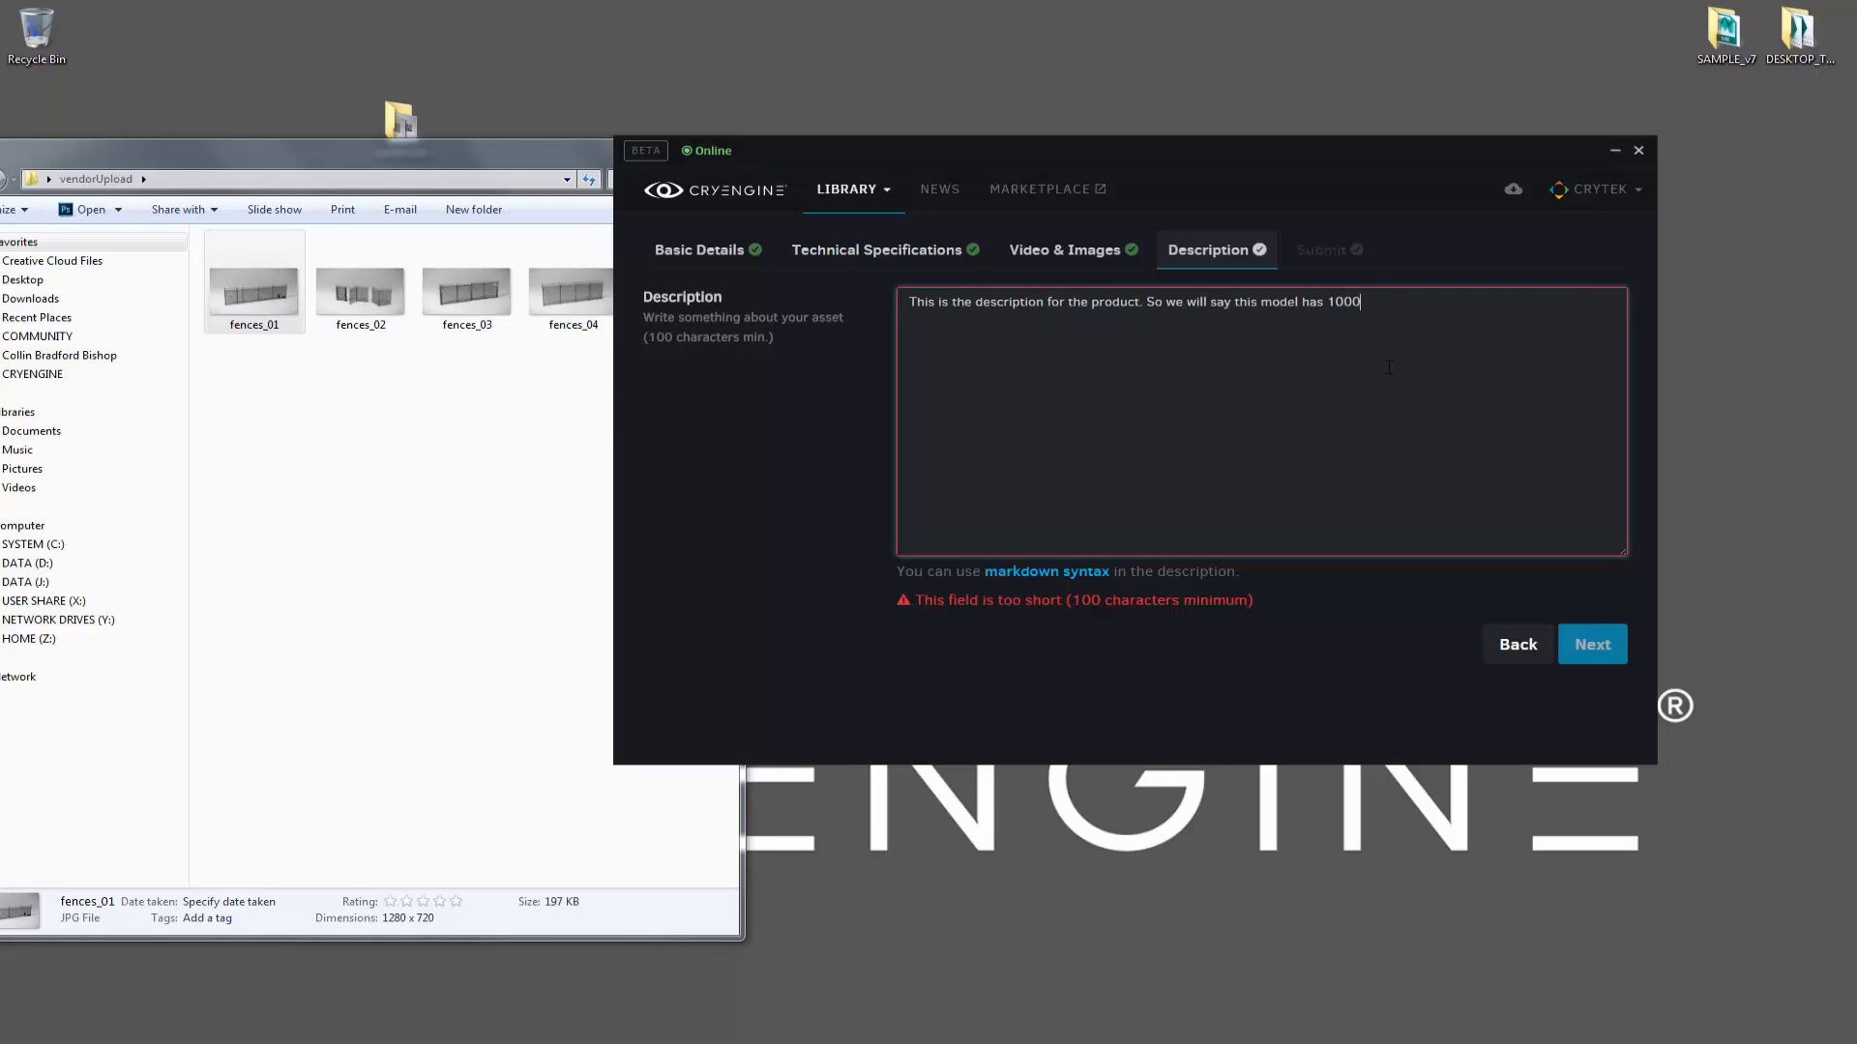
pyautogui.write(' vertices and maybe 2000 polygons.')
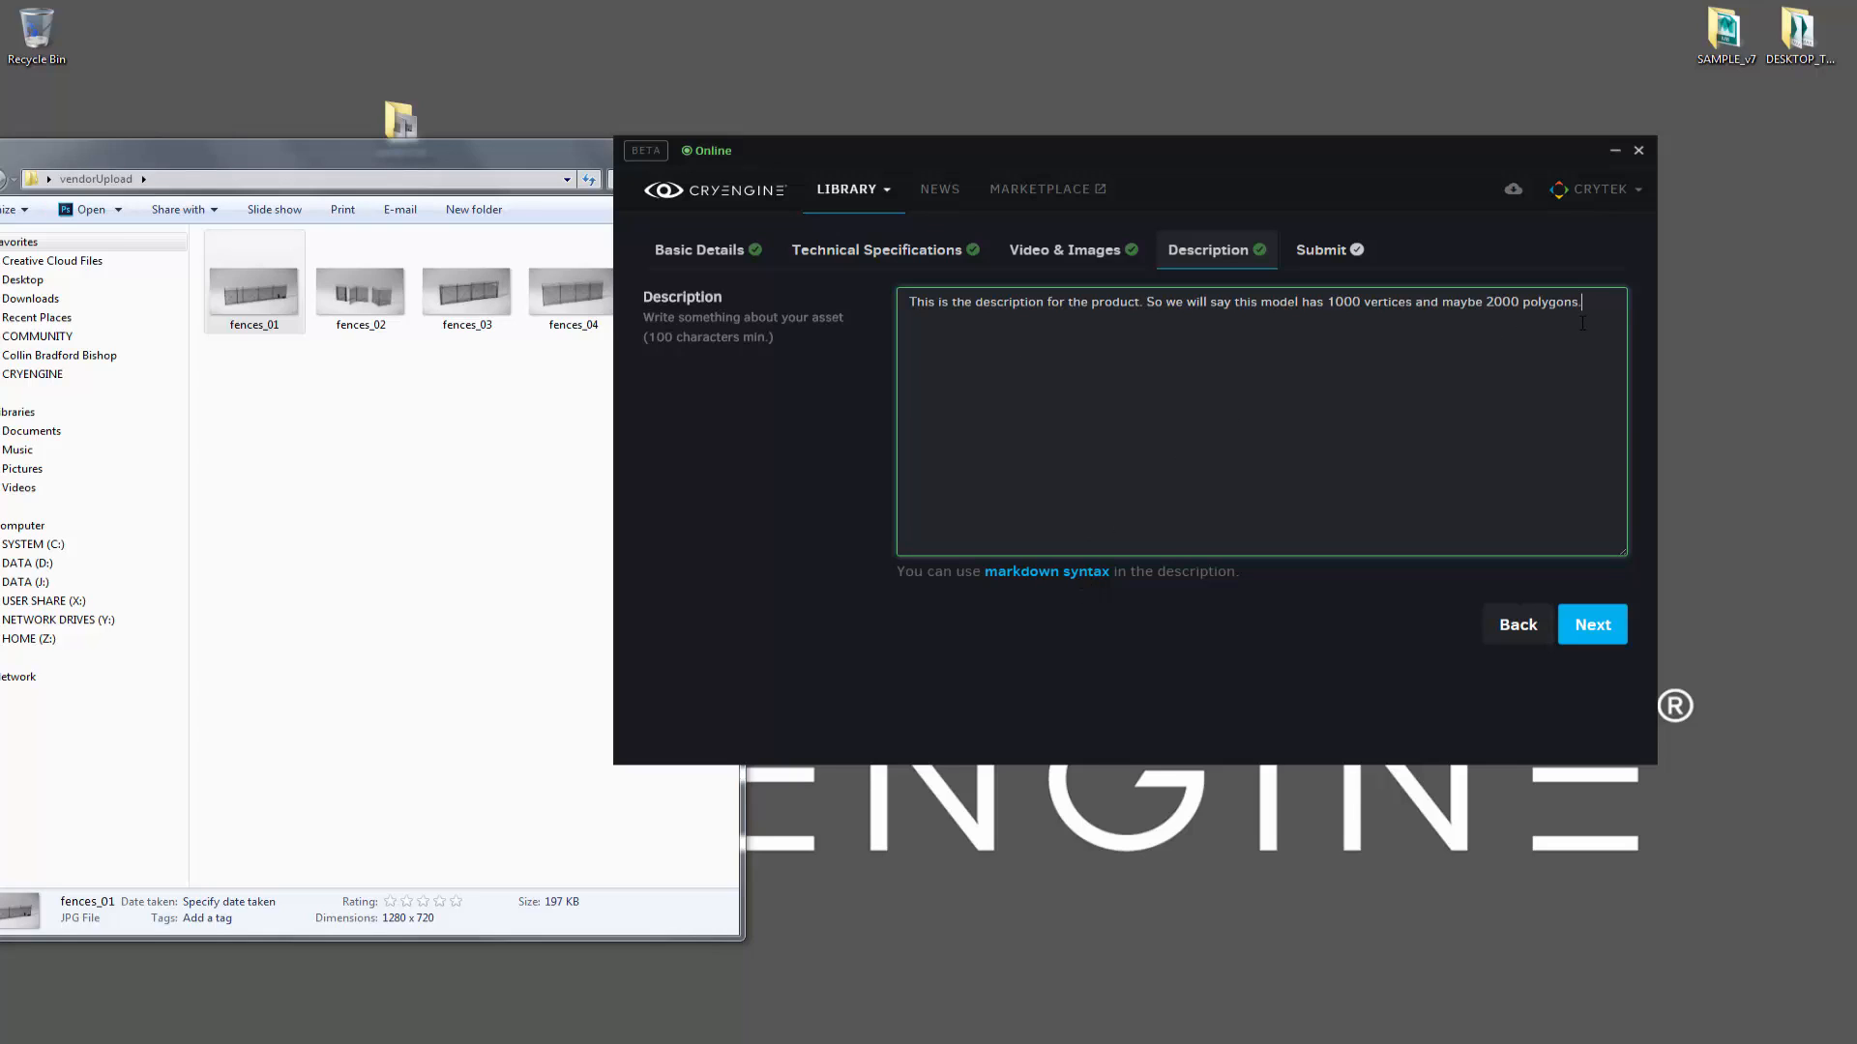
# Continue to the final section, submit the Wooden Fence asset for upload, and open the list of own submissions.
pyautogui.click(1592, 625)
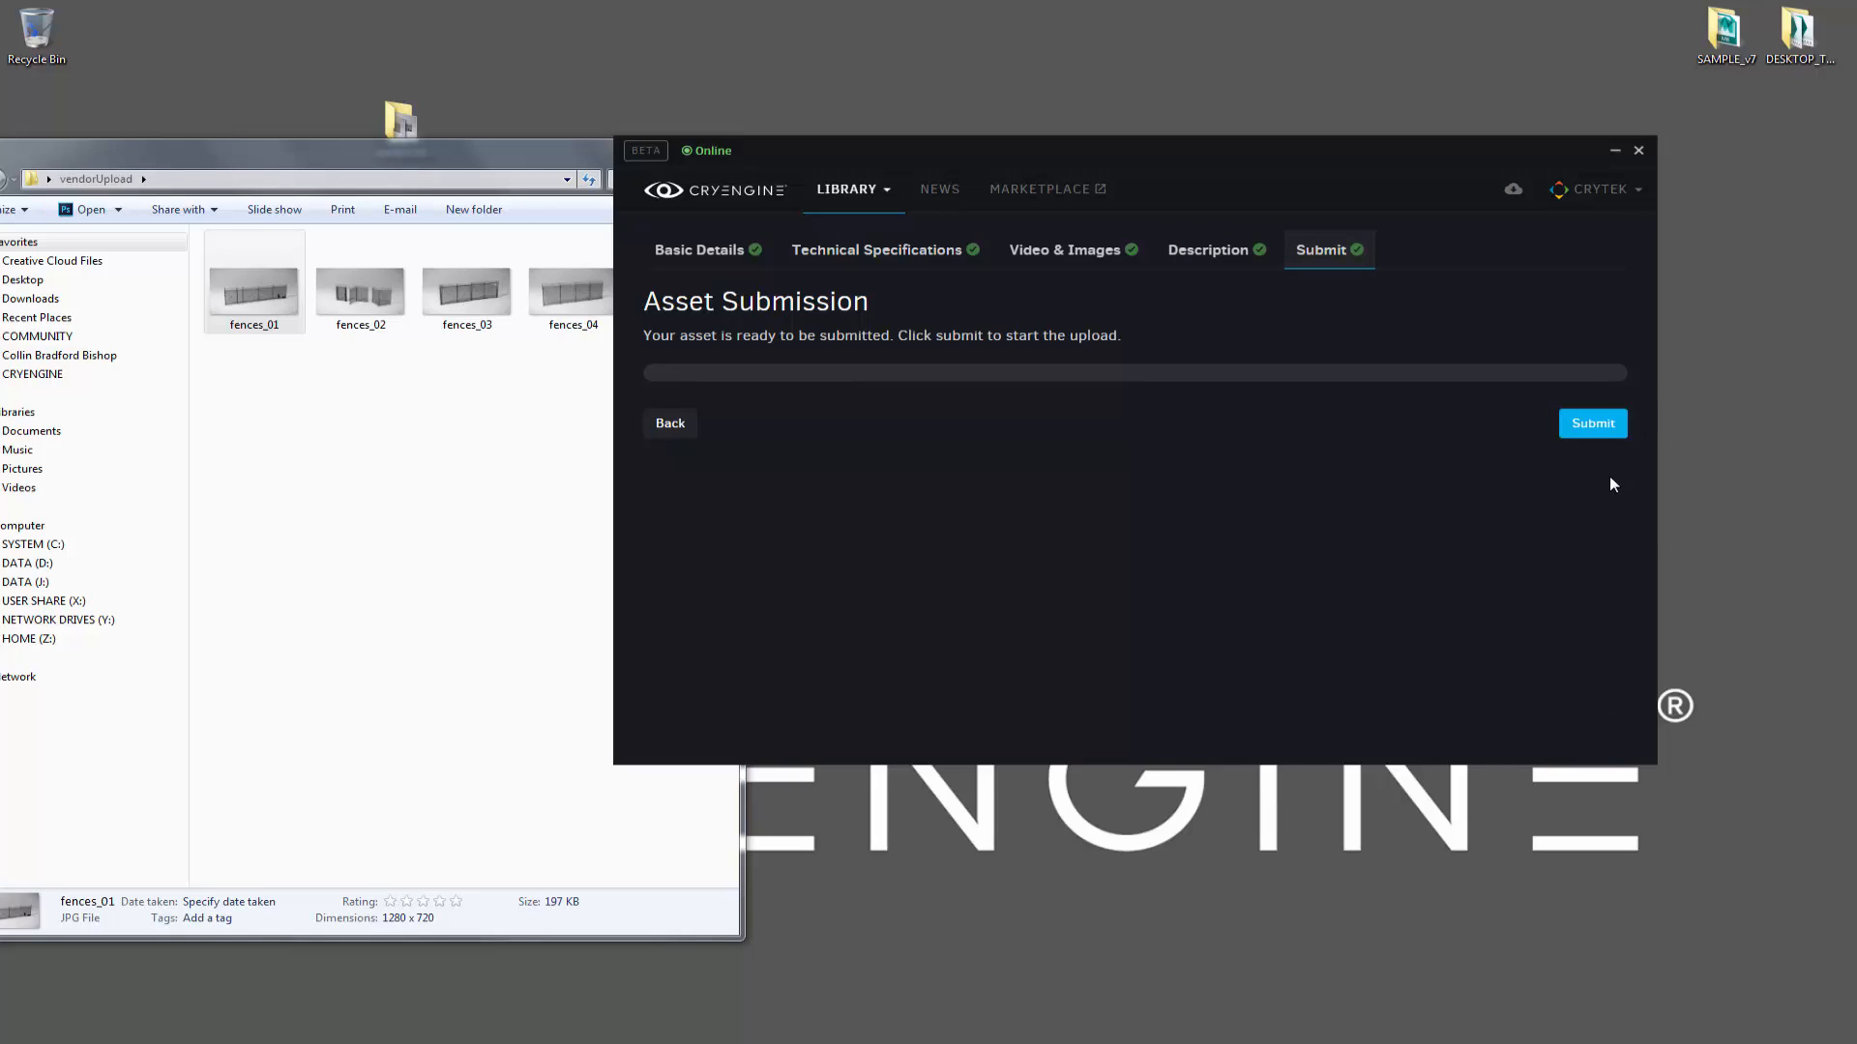
pyautogui.click(1592, 424)
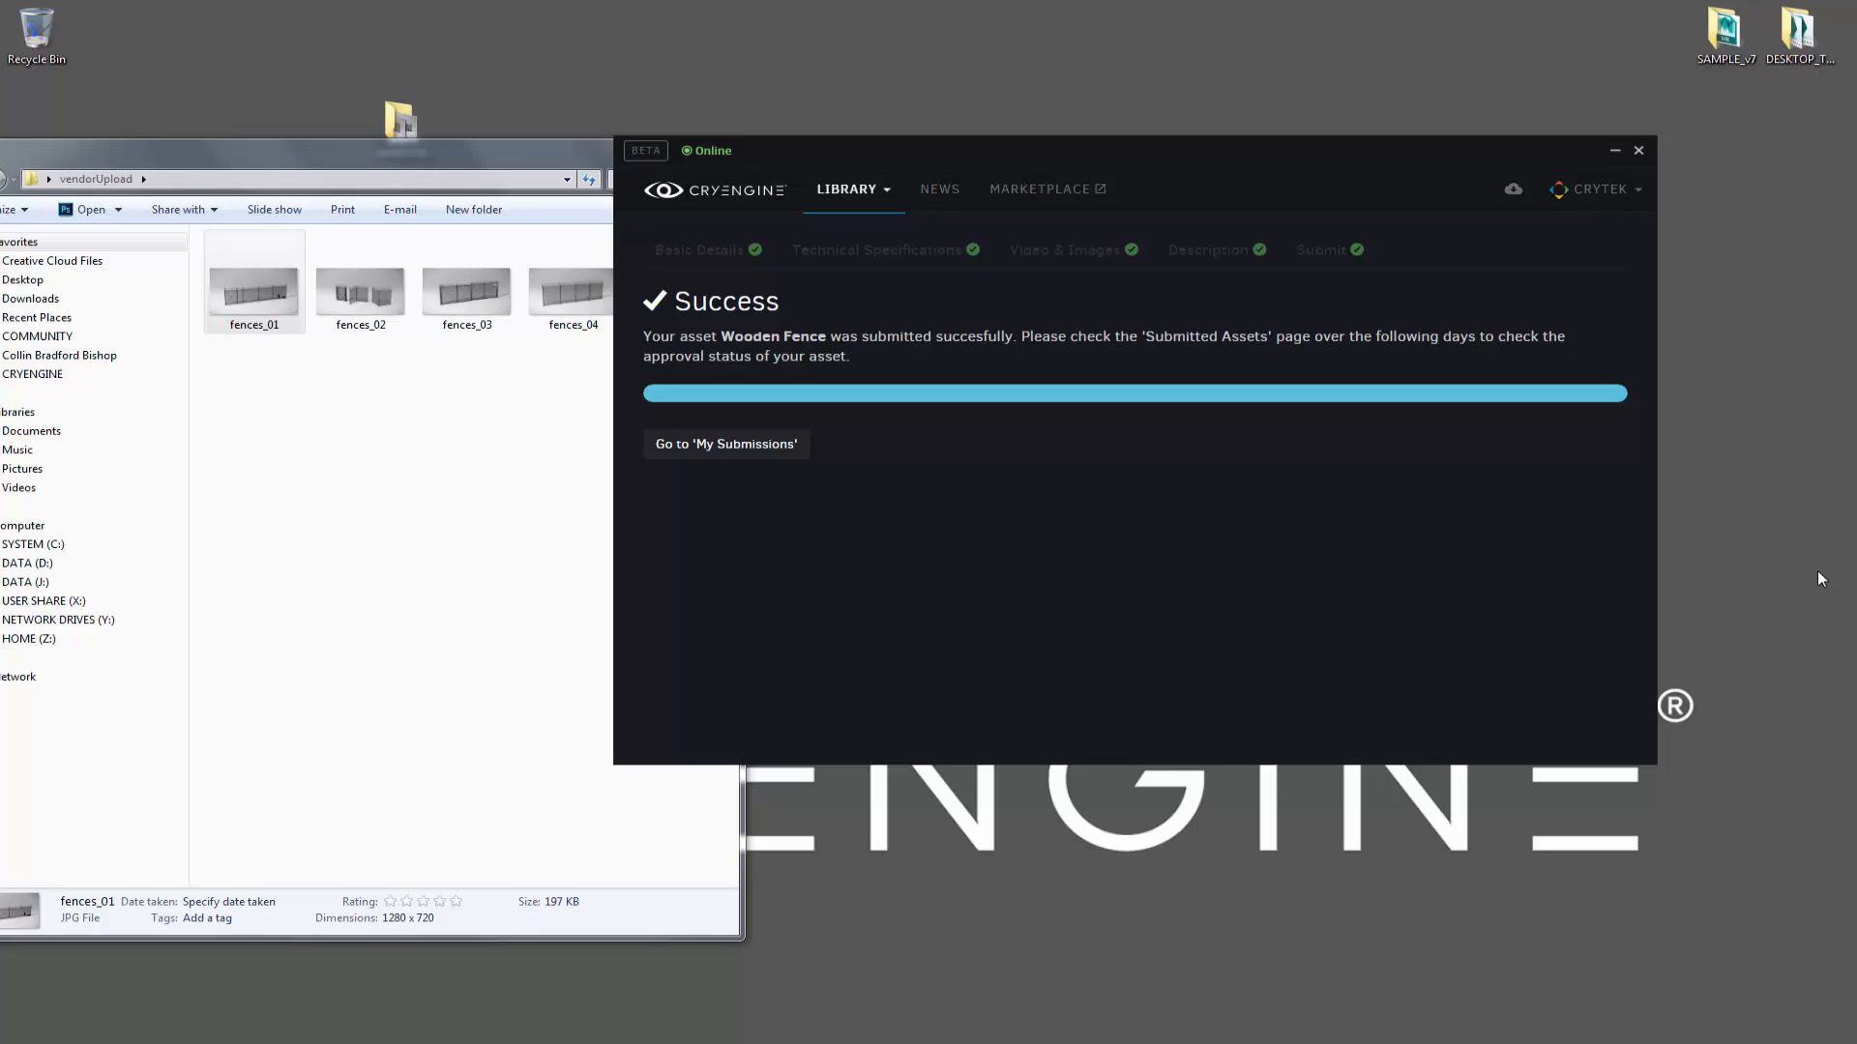
pyautogui.click(758, 444)
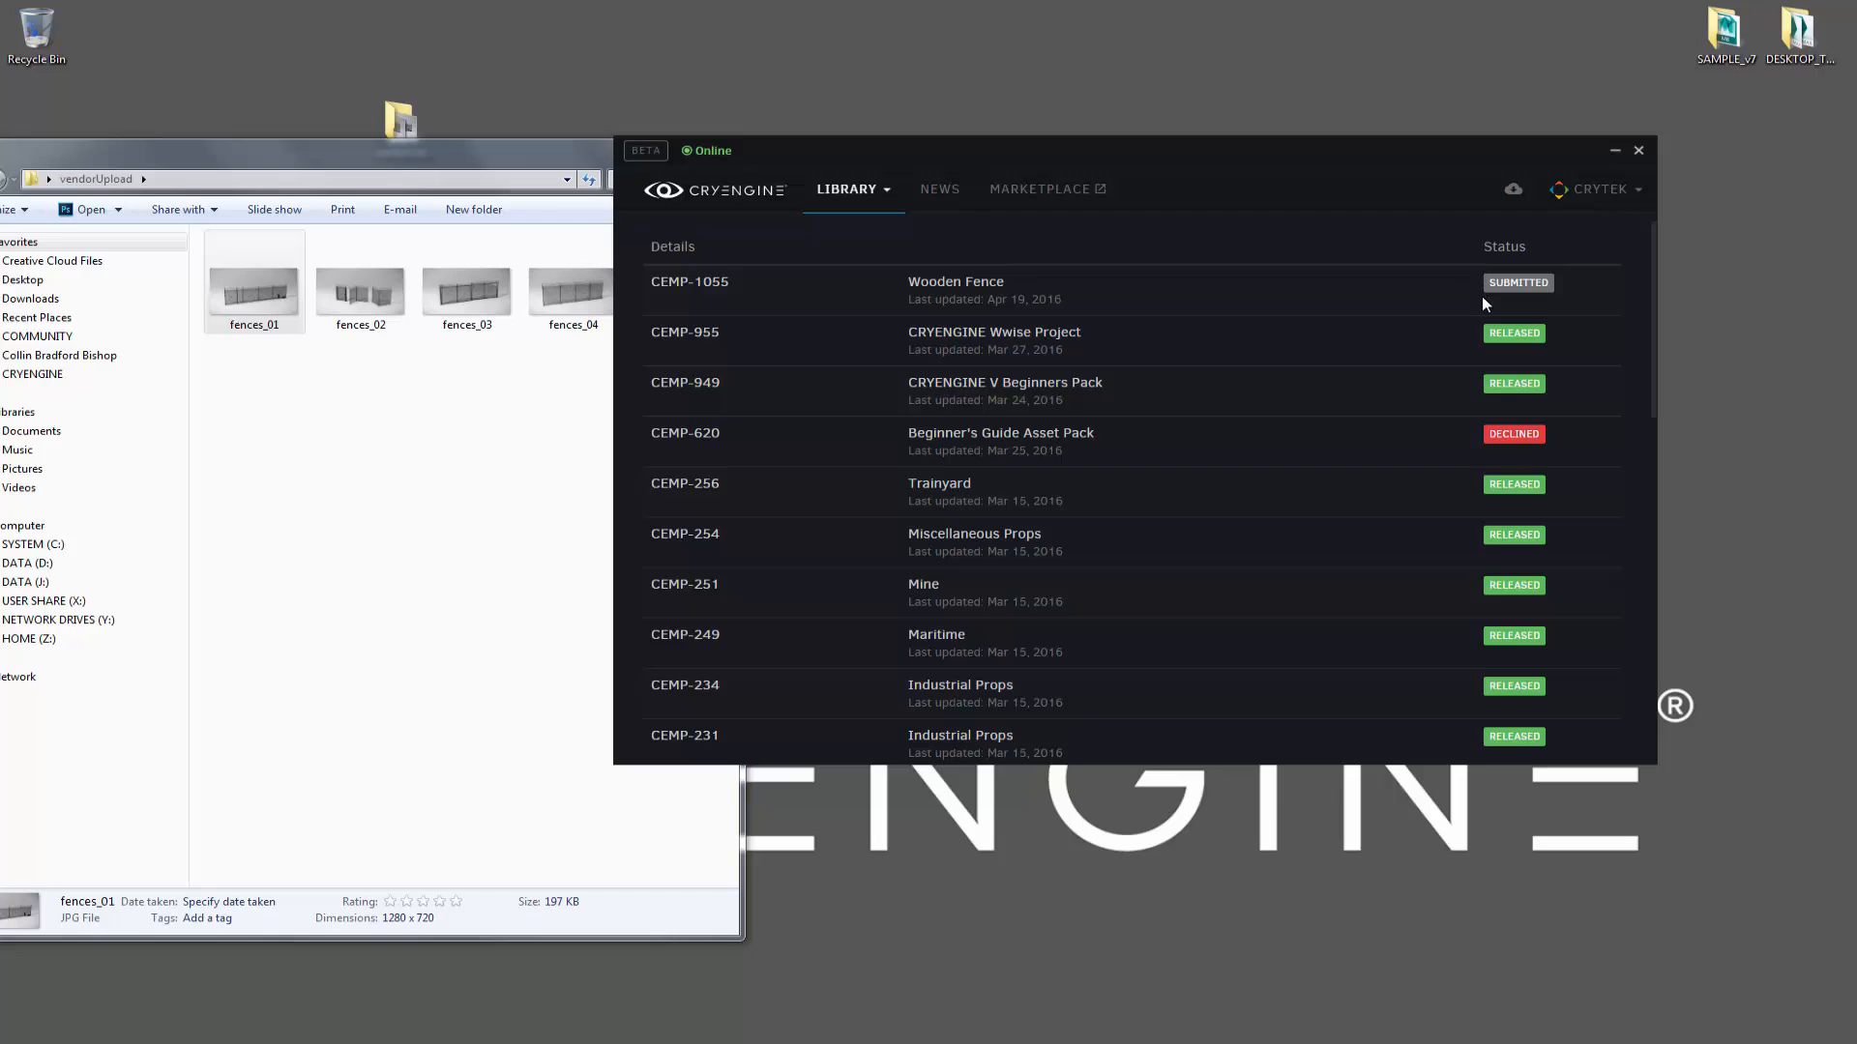
# Open the CRYENGINE Marketplace website in the browser and look through the assets published by Crytek.
pyautogui.click(1044, 189)
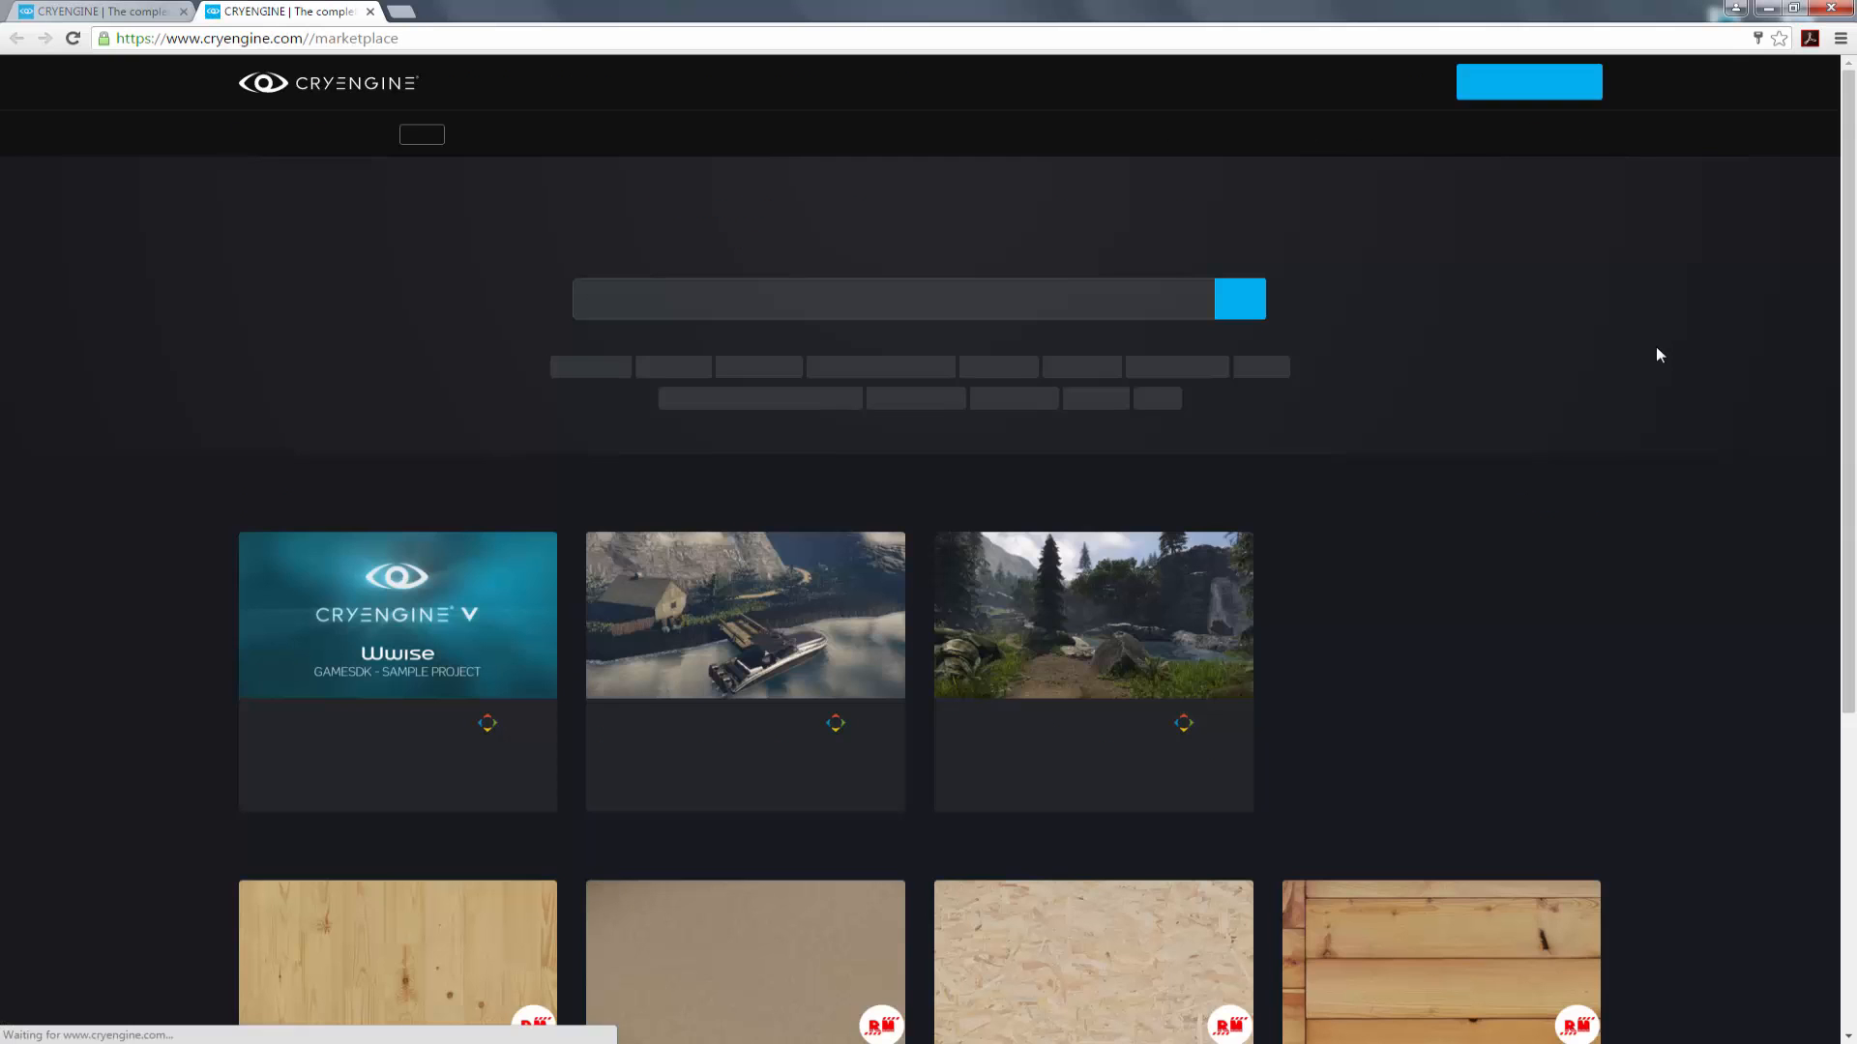
pyautogui.click(1220, 723)
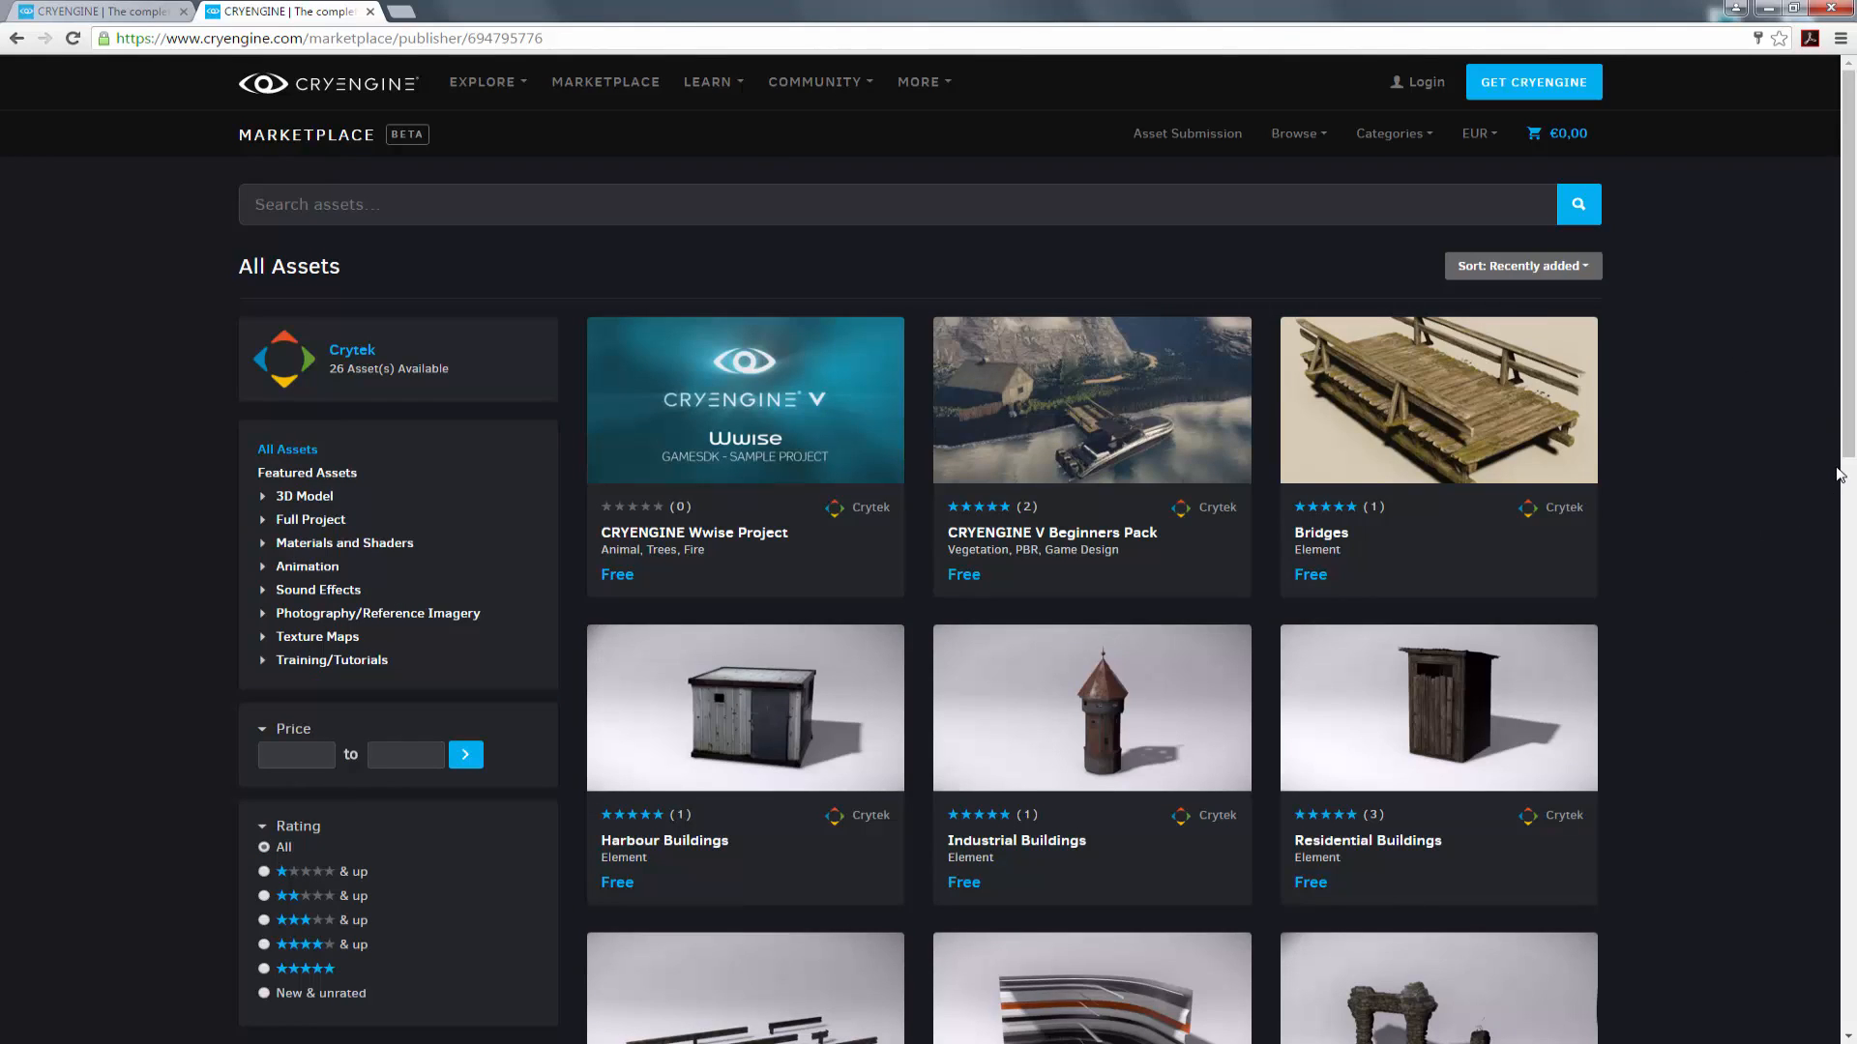
pyautogui.scroll(-1, 1840, 474)
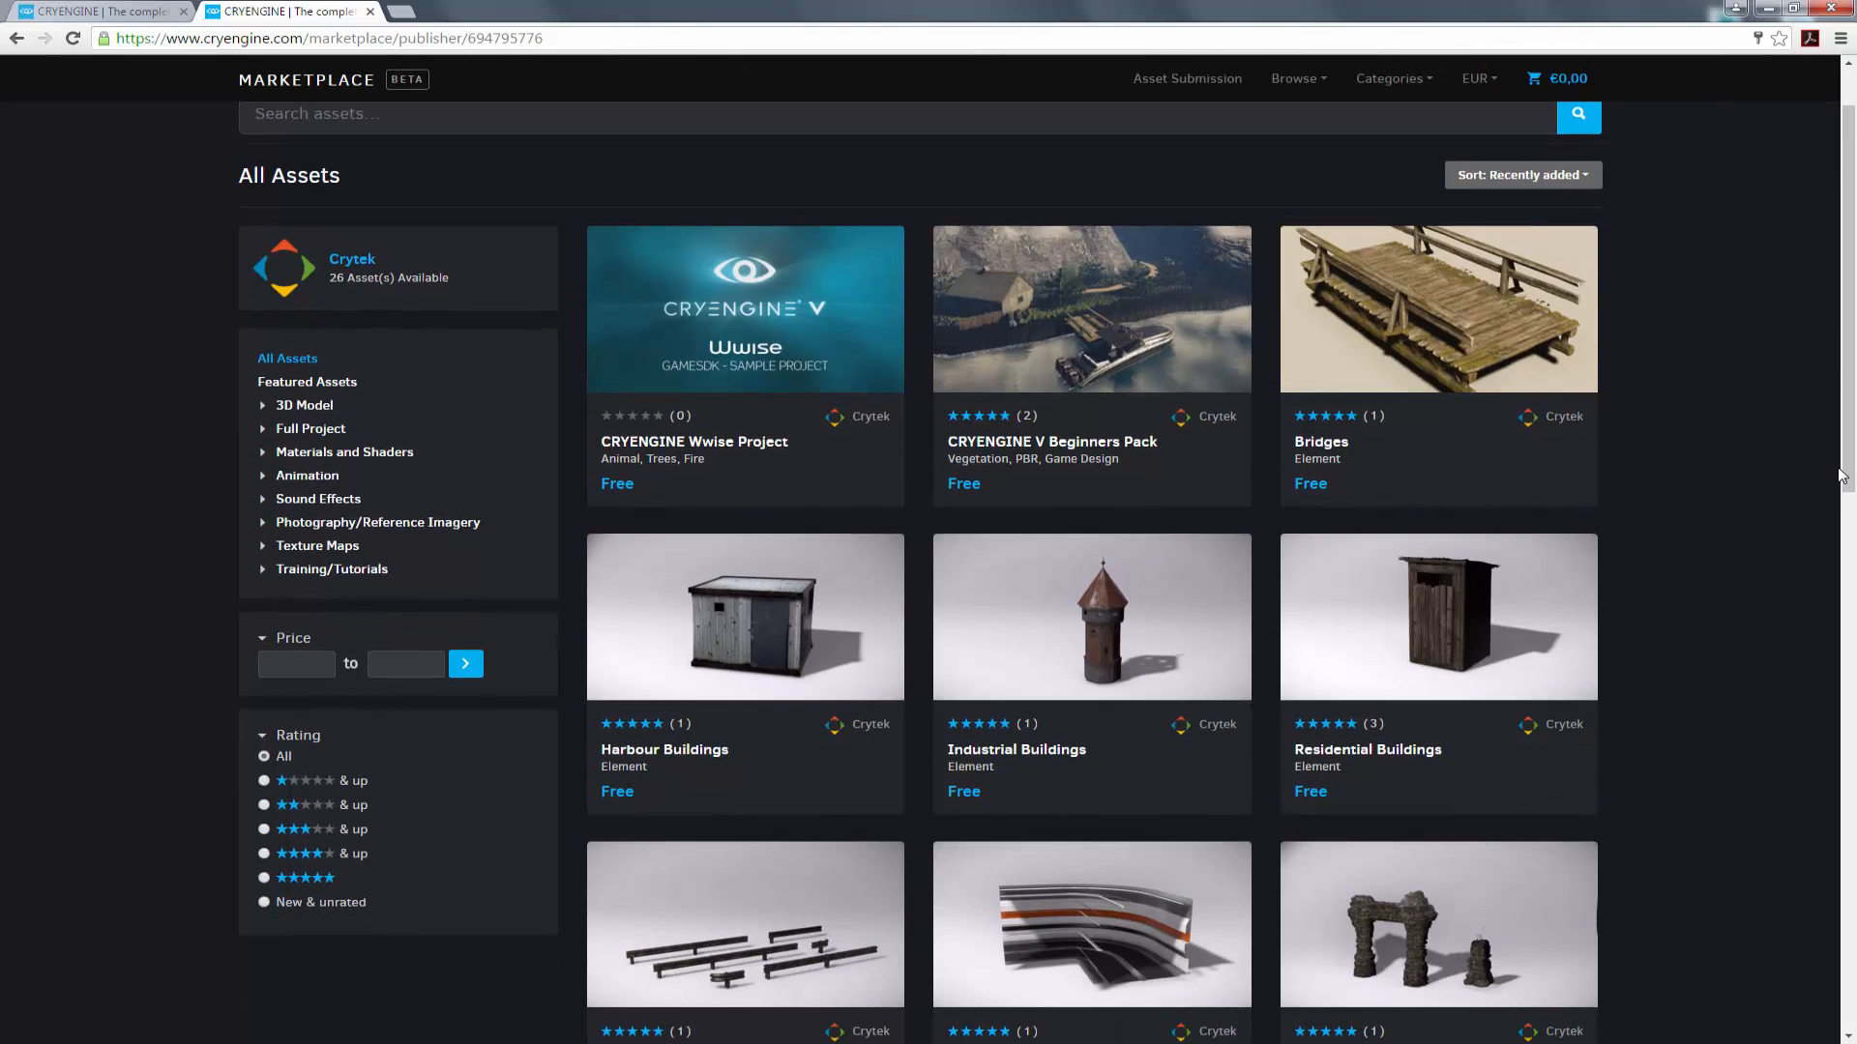